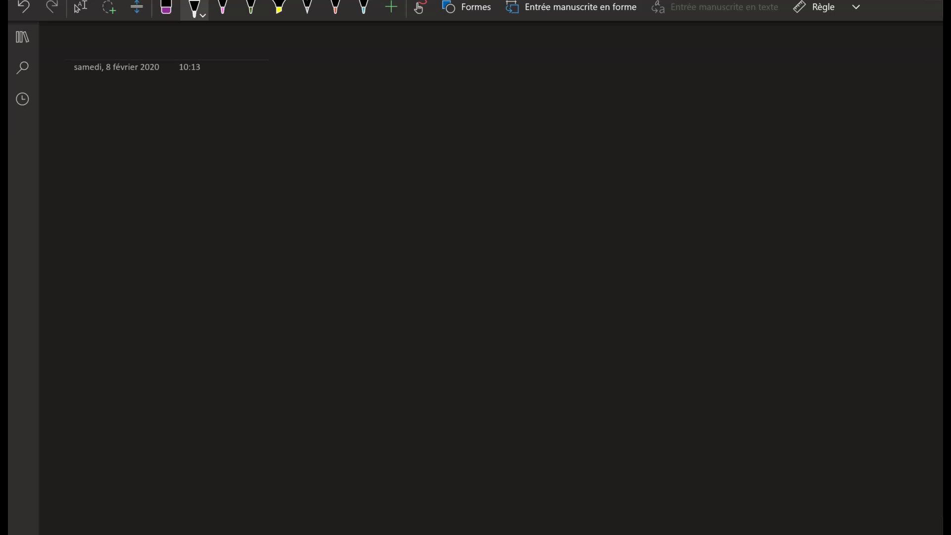
Step: Handwrite the protocol names PPTP and L2TP/IPSEC one below the other near the page's upper right area
mouse_move(742, 44)
left_mouse_down()
mouse_move(740, 66)
mouse_move(779, 43)
mouse_move(790, 47)
left_mouse_up()
left_click_drag(729, 81, 751, 94)
mouse_move(758, 82)
left_mouse_down()
mouse_move(758, 94)
mouse_move(764, 81)
left_mouse_up()
mouse_move(763, 81)
left_mouse_down()
mouse_move(768, 105)
mouse_move(799, 83)
left_mouse_up()
left_click_drag(792, 84, 792, 98)
left_click_drag(786, 98, 801, 101)
left_click_drag(802, 82, 811, 99)
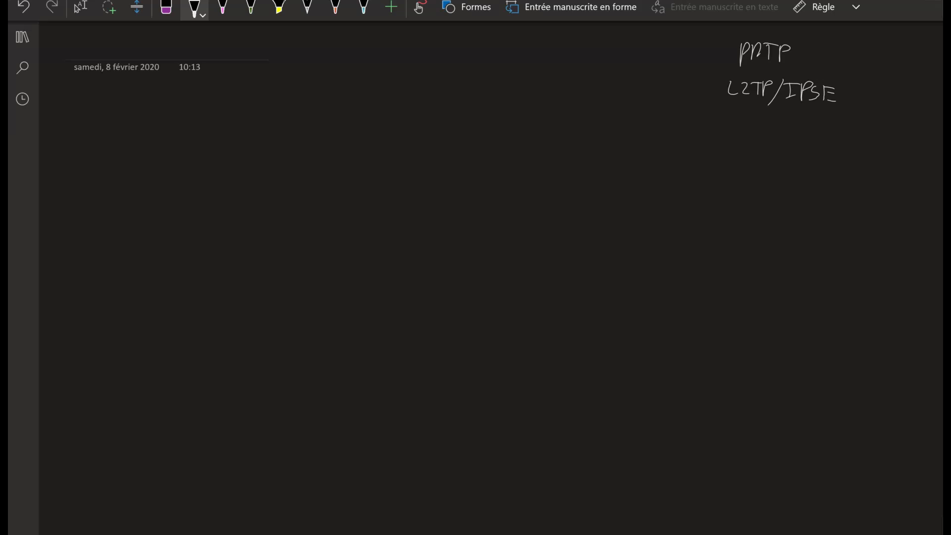
left_click_drag(851, 89, 852, 103)
Step: Handwrite OPENVPN as the third protocol in the list, below L2TP/IPSEC
left_click_drag(738, 117, 736, 119)
mouse_move(744, 116)
left_mouse_down()
mouse_move(742, 133)
mouse_move(770, 132)
left_mouse_up()
left_click(760, 120)
mouse_move(773, 120)
left_mouse_down()
mouse_move(774, 134)
mouse_move(789, 119)
mouse_move(808, 119)
left_mouse_up()
mouse_move(811, 122)
left_mouse_down()
mouse_move(812, 139)
mouse_move(813, 130)
left_mouse_up()
left_click_drag(817, 136, 837, 124)
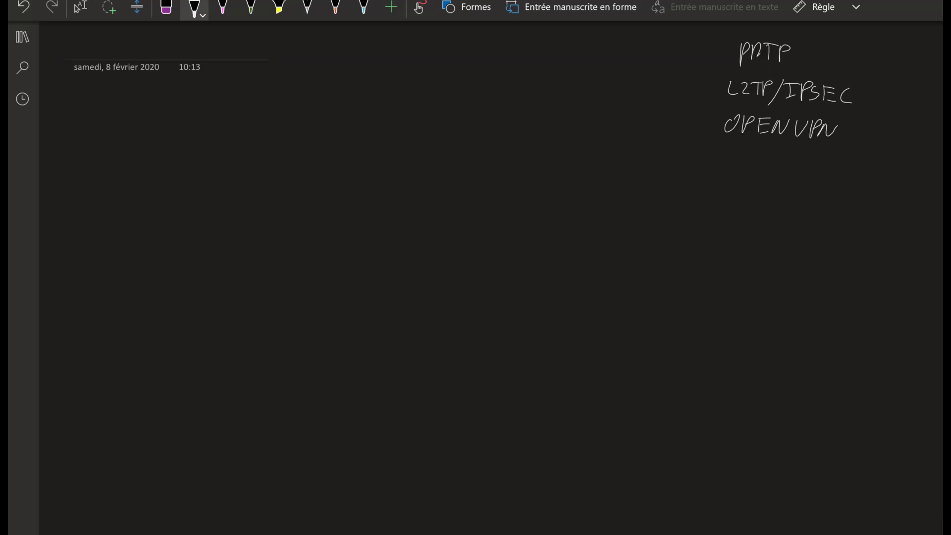
left_click(80, 7)
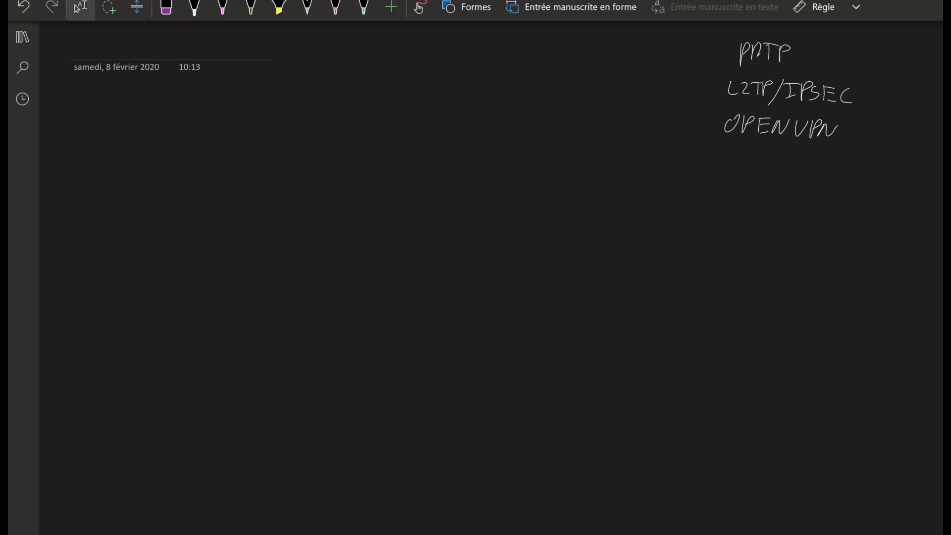
Step: Handwrite TCP/UDP with the port numbers 443 and 1194 underneath OPENVPN
left_click_drag(753, 148, 756, 154)
mouse_move(771, 146)
left_mouse_down()
mouse_move(763, 160)
mouse_move(787, 147)
mouse_move(803, 152)
left_mouse_up()
left_click_drag(808, 158, 814, 151)
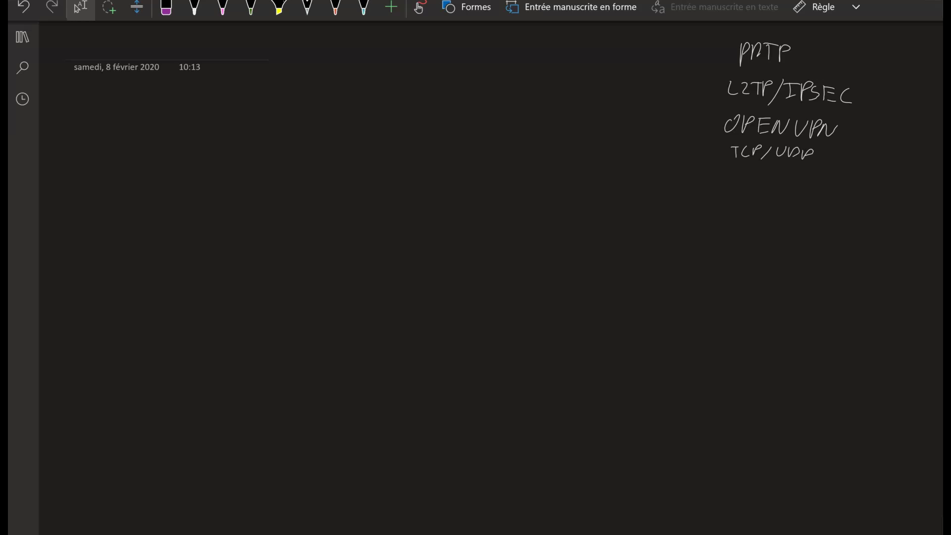
left_click_drag(734, 166, 737, 171)
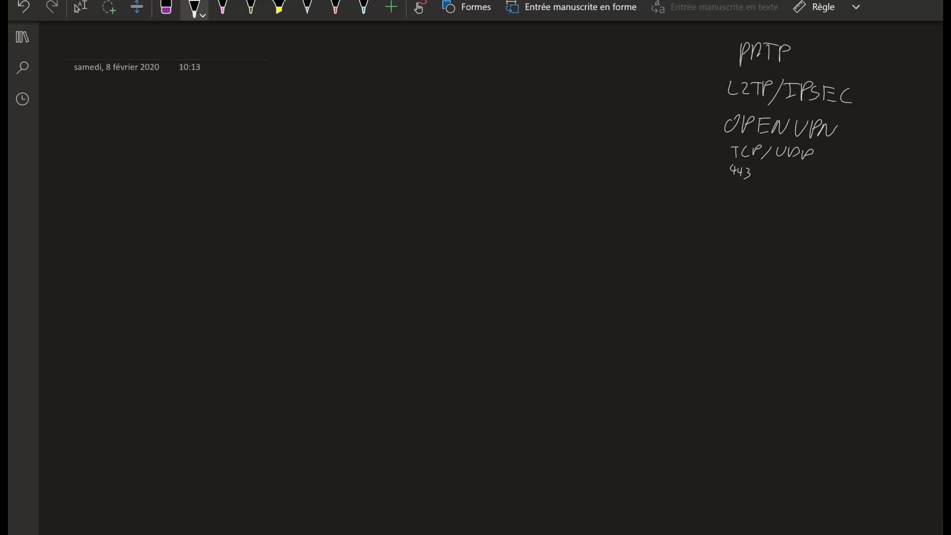
mouse_move(724, 198)
left_mouse_down()
mouse_move(743, 193)
mouse_move(751, 208)
left_mouse_up()
Step: Draw a box labelled NAS to the left of the protocol list to begin the network diagram
scroll(587, 303, "down", 1)
left_click_drag(542, 118, 543, 157)
mouse_move(542, 122)
left_mouse_down()
mouse_move(596, 156)
mouse_move(559, 134)
mouse_move(564, 149)
mouse_move(579, 147)
left_mouse_up()
left_click_drag(591, 140, 589, 148)
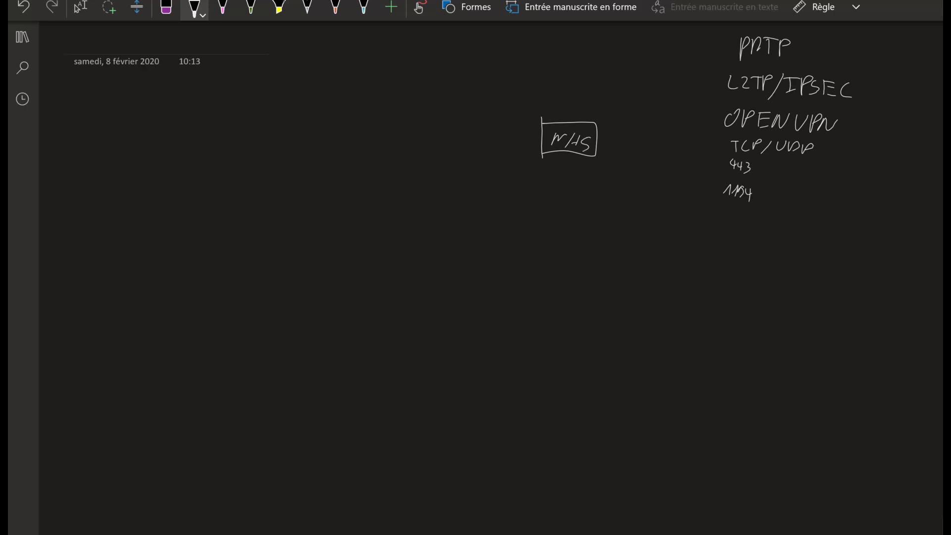
Step: Draw a UTM box connected to the NAS and a Router box connected to the UTM, extending the diagram leftwards
left_click_drag(485, 144, 543, 143)
left_click_drag(441, 123, 441, 162)
mouse_move(434, 131)
left_mouse_down()
mouse_move(471, 125)
mouse_move(446, 160)
mouse_move(471, 141)
left_mouse_up()
mouse_move(466, 143)
left_mouse_down()
mouse_move(463, 154)
mouse_move(479, 151)
left_mouse_up()
left_click_drag(396, 147, 442, 151)
mouse_move(343, 134)
left_mouse_down()
mouse_move(352, 149)
mouse_move(386, 151)
mouse_move(335, 159)
mouse_move(376, 166)
left_mouse_up()
Step: Draw an internet cloud labelled www at the diagram's left end with a link line towards the Router
left_click_drag(258, 151, 320, 160)
left_click_drag(132, 137, 200, 140)
mouse_move(145, 119)
left_mouse_down()
mouse_move(152, 168)
mouse_move(167, 113)
left_mouse_up()
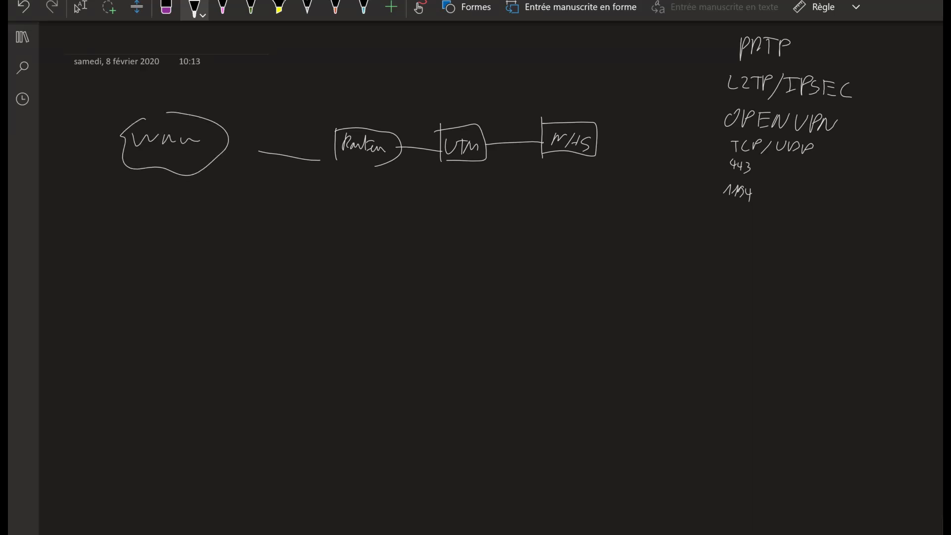
Step: Draw a computer on a LAN line below the UTM, and label the NAS link DMZ with a MAIL box attached
left_click_drag(460, 173, 458, 250)
left_click_drag(471, 196, 488, 190)
mouse_move(507, 121)
left_mouse_down()
mouse_move(525, 123)
mouse_move(557, 193)
left_mouse_up()
mouse_move(558, 160)
left_mouse_down()
mouse_move(585, 191)
mouse_move(562, 192)
mouse_move(581, 184)
left_mouse_up()
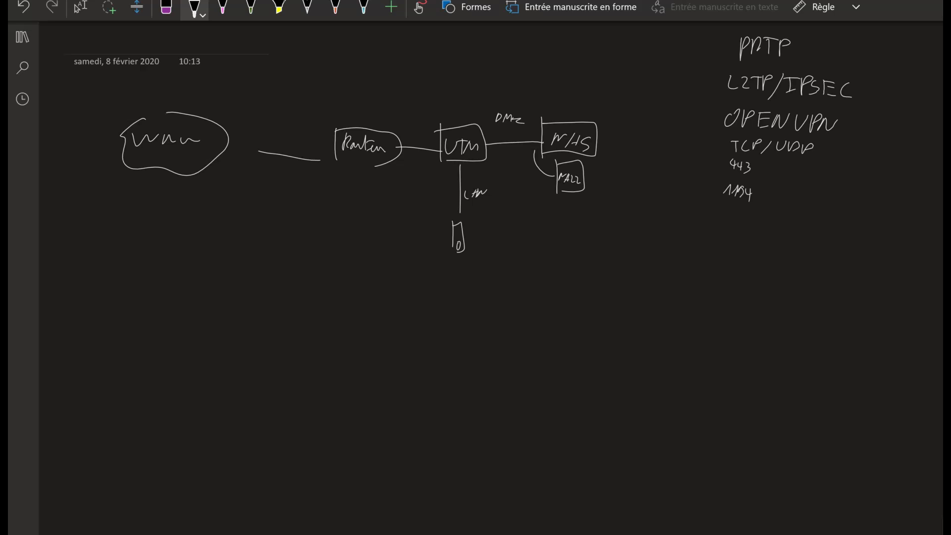
Step: Label the Router–UTM link WAN and draw a remote client computer connected below the www cloud
scroll(465, 148, "down", 1)
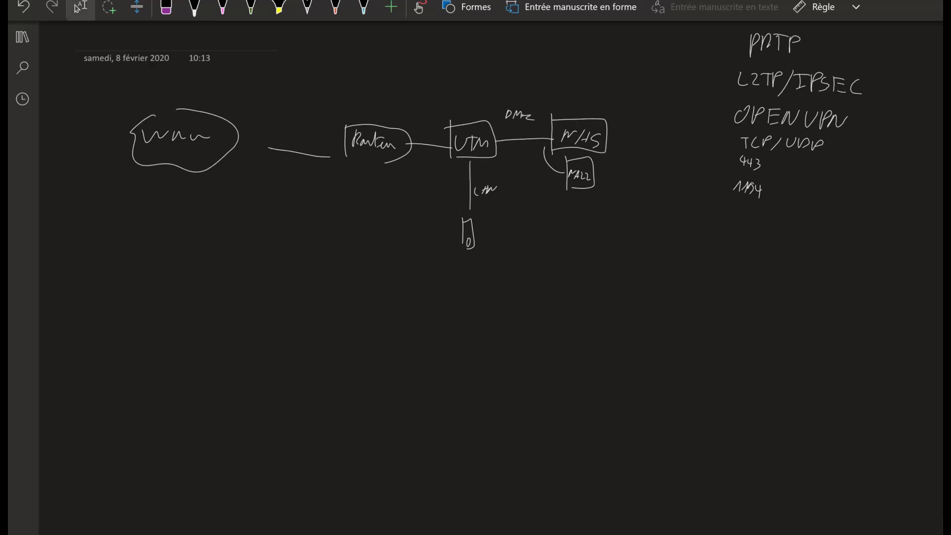
left_click_drag(402, 130, 434, 126)
mouse_move(137, 170)
left_mouse_down()
mouse_move(132, 253)
mouse_move(145, 250)
left_mouse_up()
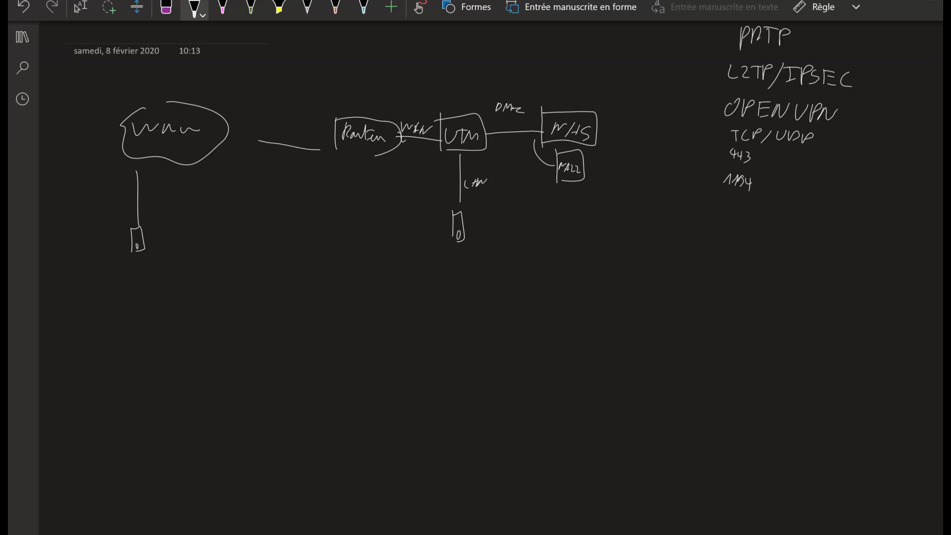
Step: Draw pink arrows from the remote client to the NAS and to the www cloud, and write SPLIT in pink under the protocol list
left_click(195, 8)
left_click(259, 99)
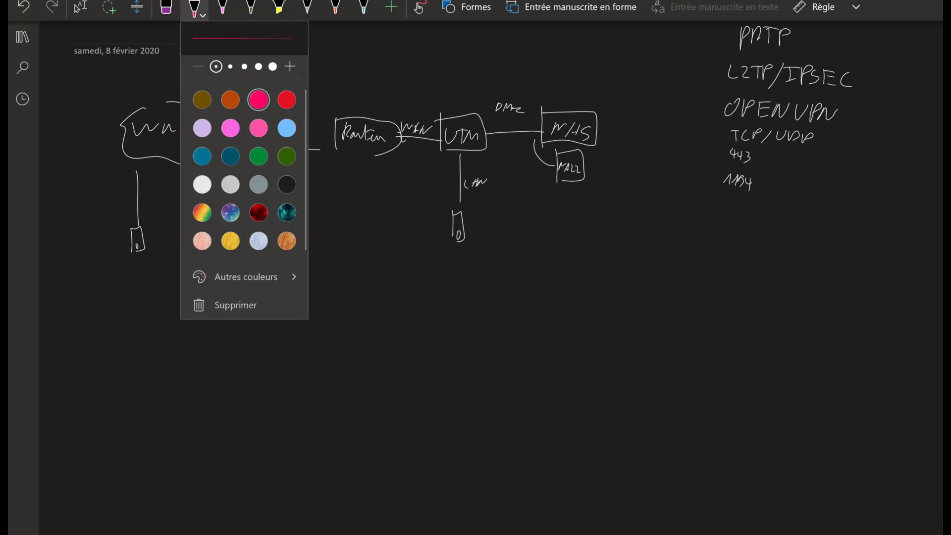
key("Escape")
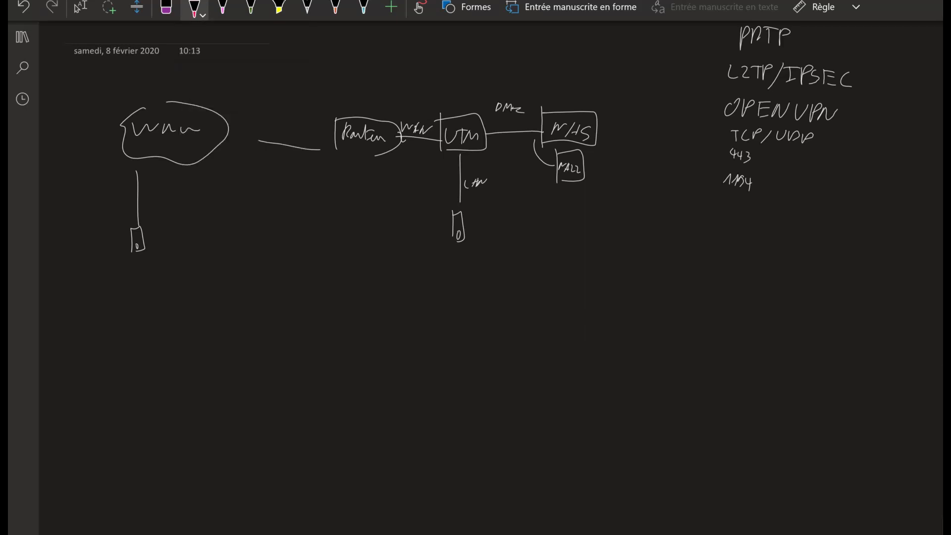
mouse_move(146, 243)
left_mouse_down()
mouse_move(473, 168)
mouse_move(529, 145)
left_mouse_up()
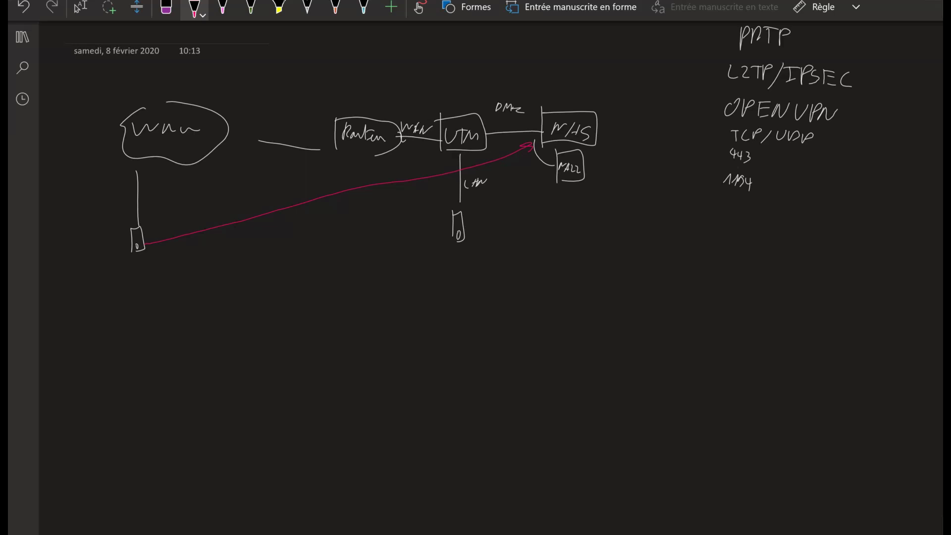
left_click_drag(147, 228, 149, 177)
mouse_move(732, 209)
left_mouse_down()
mouse_move(722, 226)
mouse_move(738, 217)
mouse_move(751, 224)
left_mouse_up()
Step: Draw light blue arrows from the remote client to the NAS and from the NAS to the cloud, and write Full below SPLIT
left_click(195, 7)
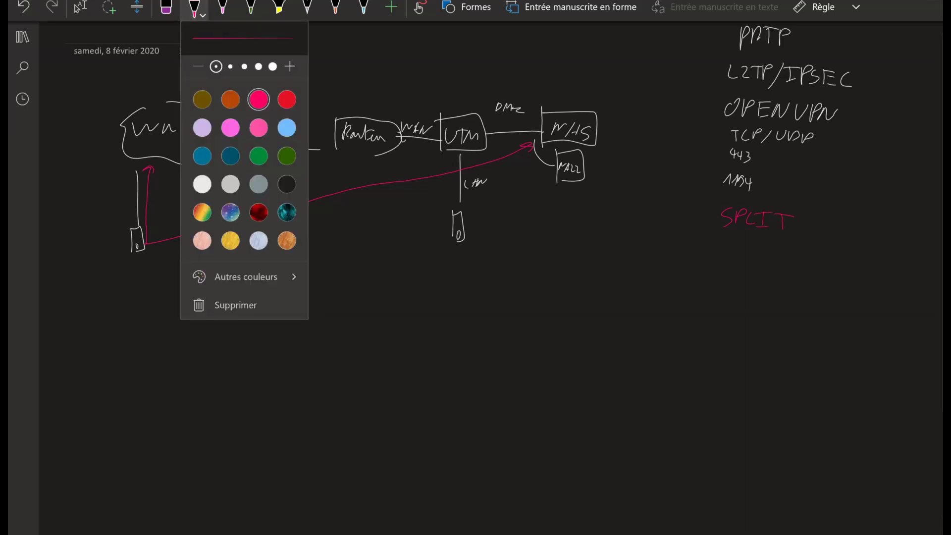
left_click(287, 128)
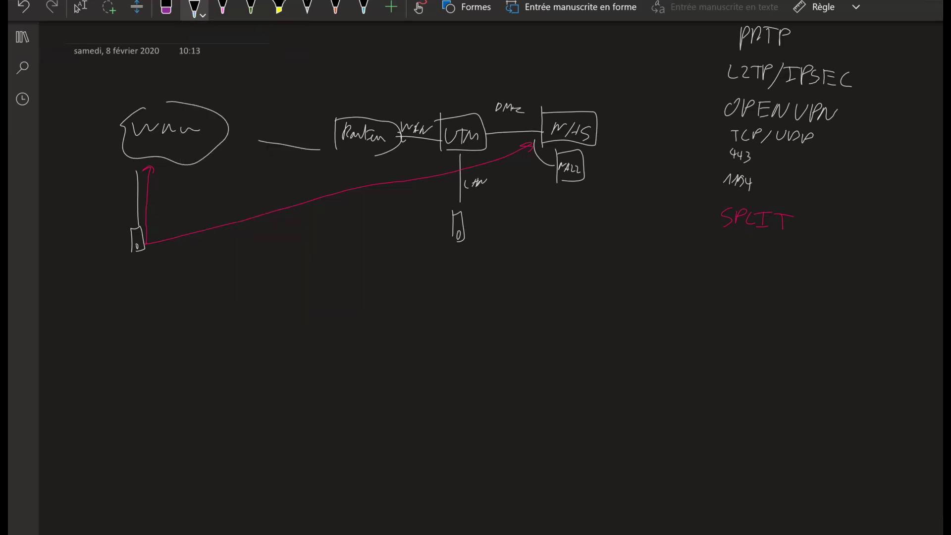
mouse_move(151, 252)
left_mouse_down()
mouse_move(461, 185)
mouse_move(538, 157)
left_mouse_up()
mouse_move(558, 105)
left_mouse_down()
mouse_move(503, 57)
mouse_move(331, 61)
mouse_move(204, 101)
left_mouse_up()
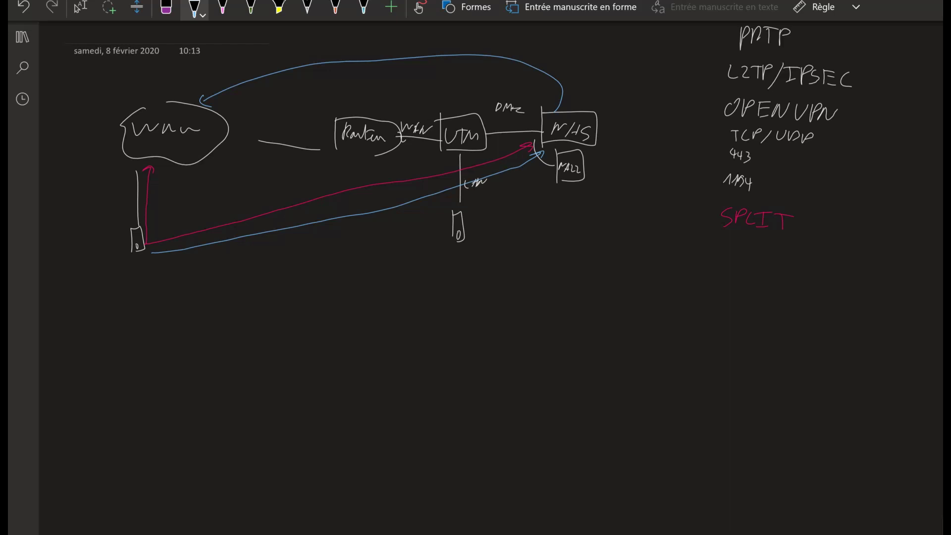
left_click_drag(725, 251, 755, 261)
mouse_move(756, 258)
left_mouse_down()
mouse_move(762, 237)
mouse_move(764, 260)
left_mouse_up()
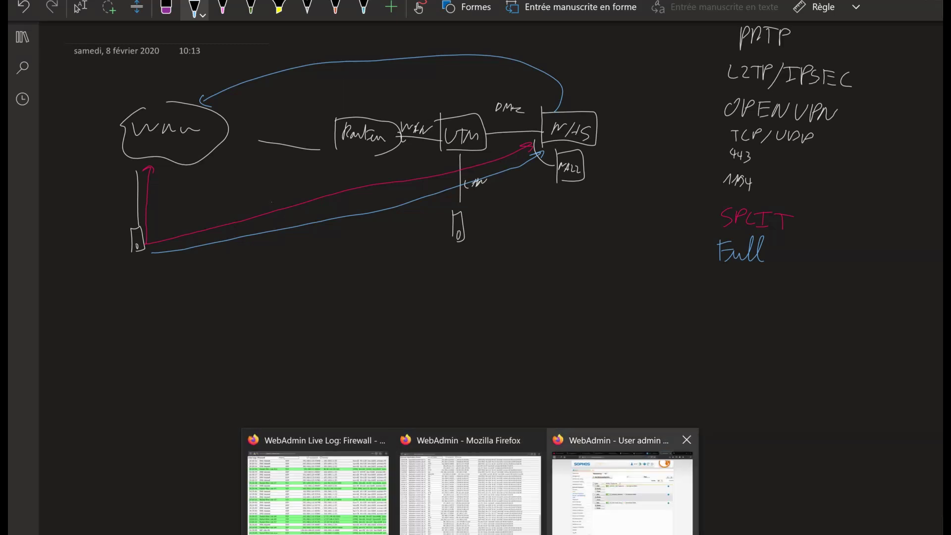
Step: Switch to the Synology NAS web interface in the browser and renew the login session to reach VPN Server
left_click(613, 478)
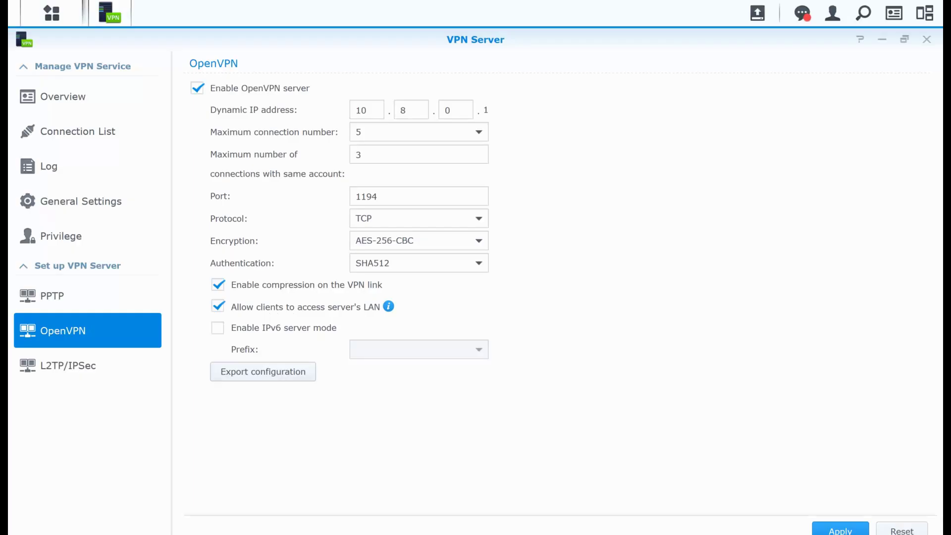
left_click(46, 23)
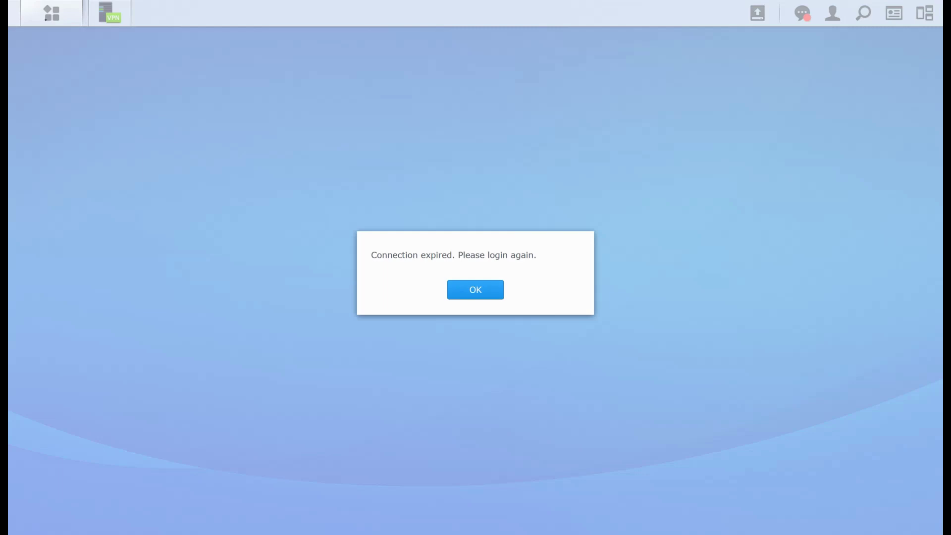
left_click(473, 290)
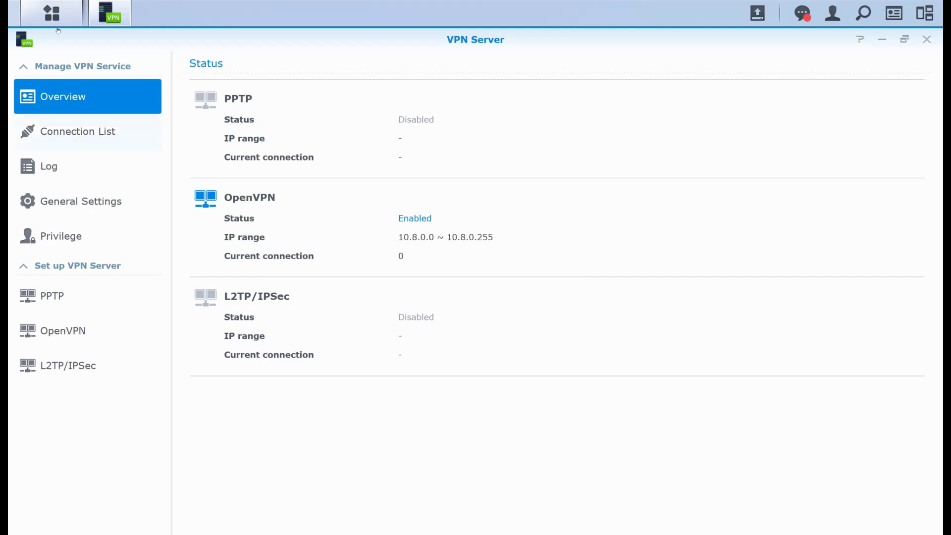
Step: Review VPN Server's connection list, log, general settings, user privileges, and the PPTP, L2TP/IPSec and OpenVPN setup pages
left_click(123, 127)
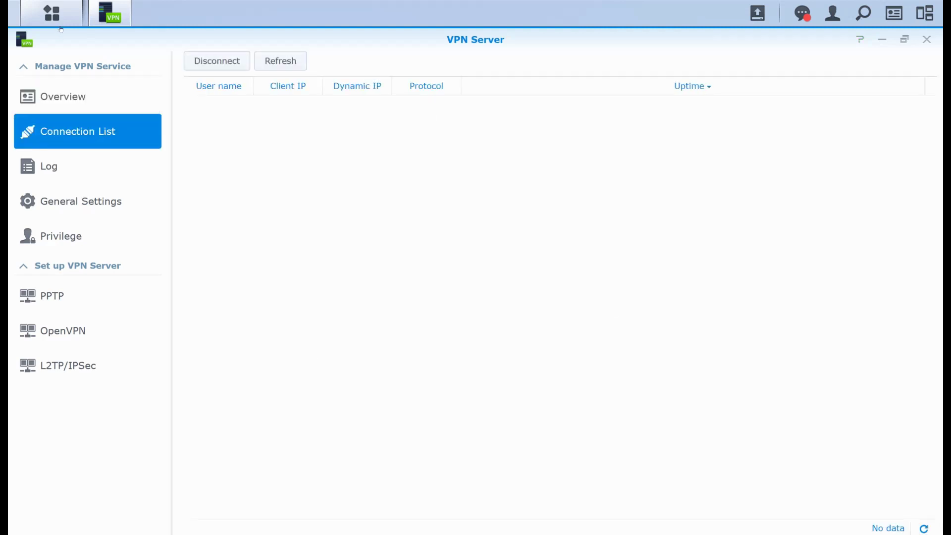
left_click(119, 168)
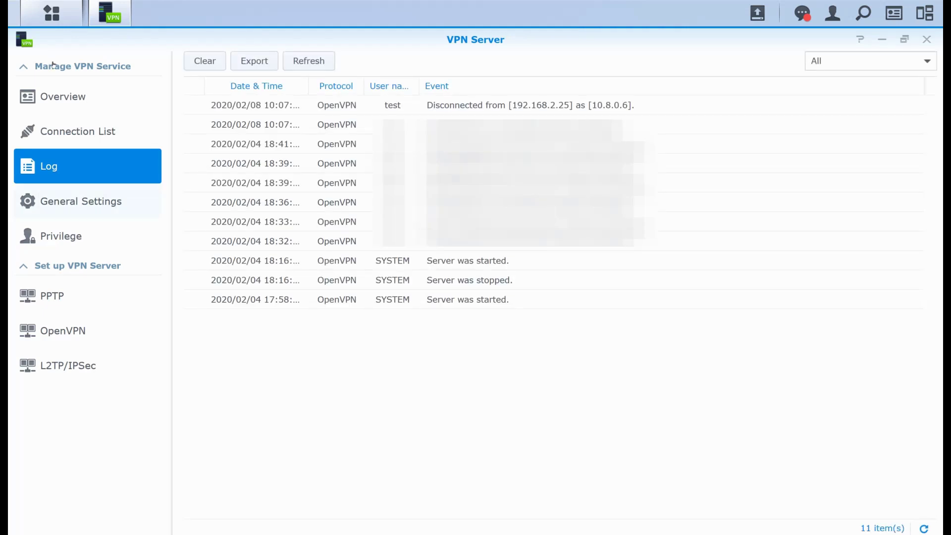
left_click(124, 208)
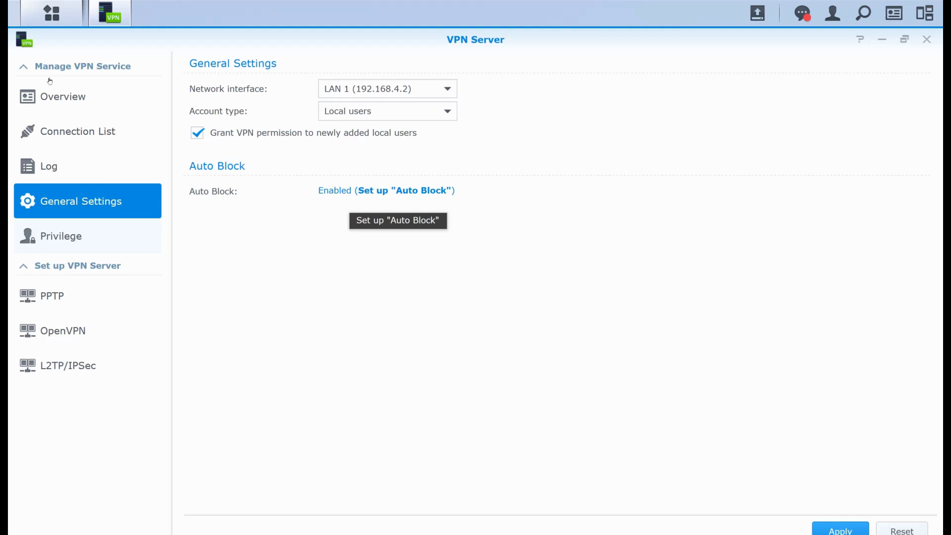
left_click(88, 236)
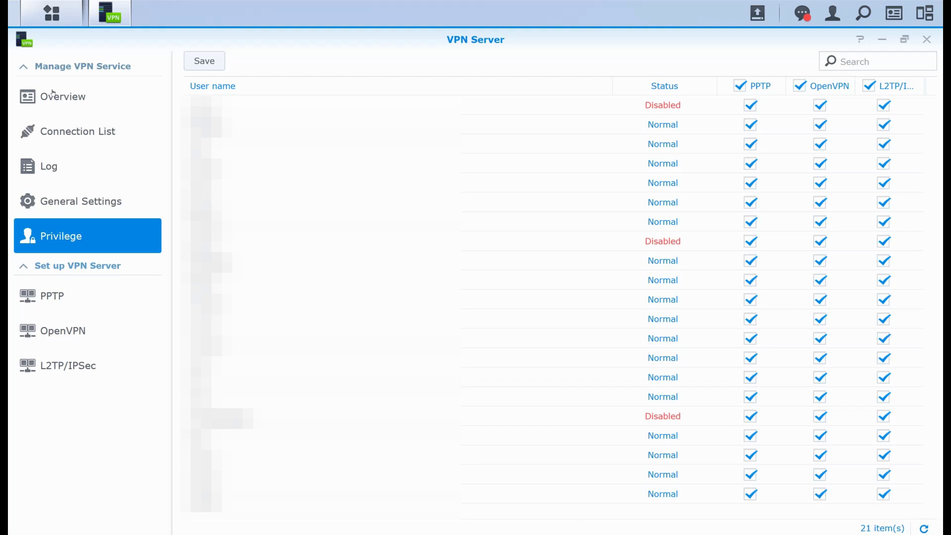
key("Down")
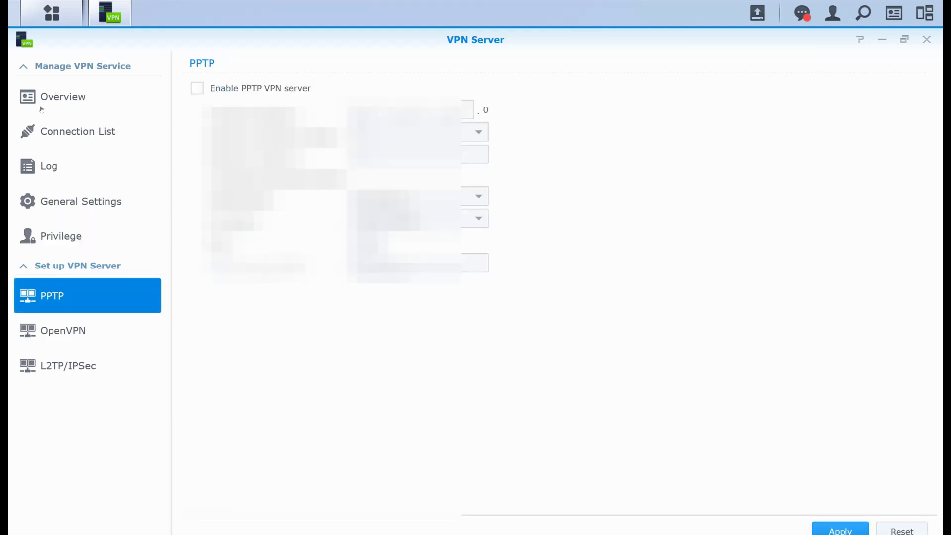
key("Down")
key("Down")
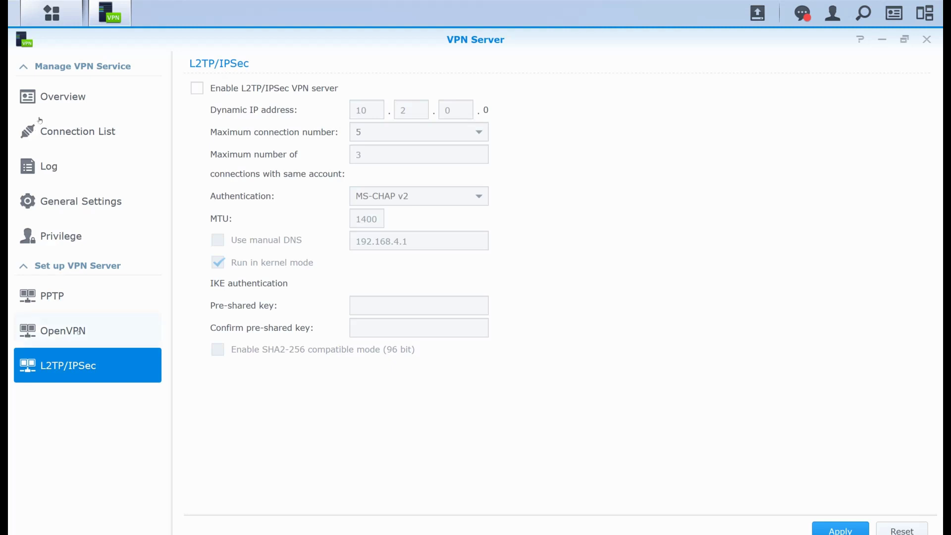
key("Up")
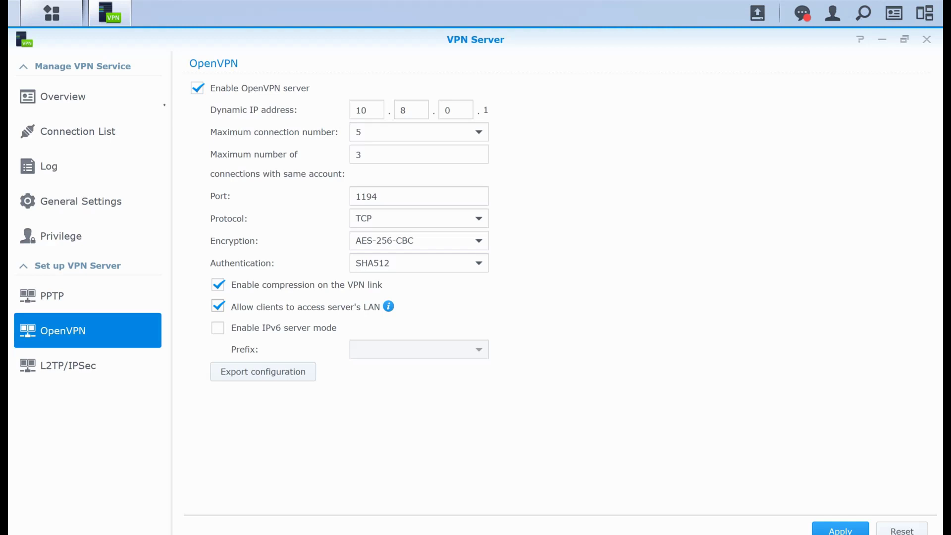
Step: Export the OpenVPN configuration with client access to the server's LAN allowed, and open the openvpn folder in Downloads
left_click(218, 305)
left_click(218, 305)
left_click(612, 430)
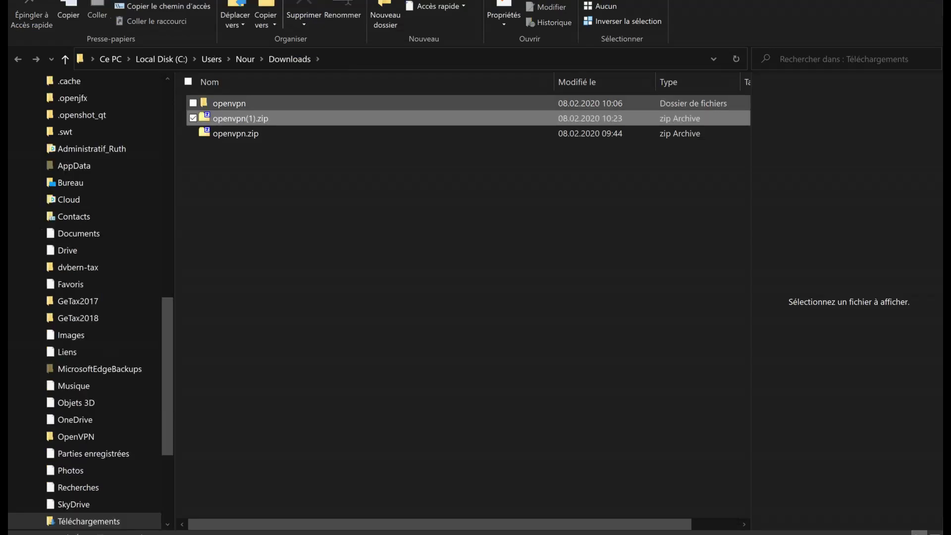
left_click(229, 103)
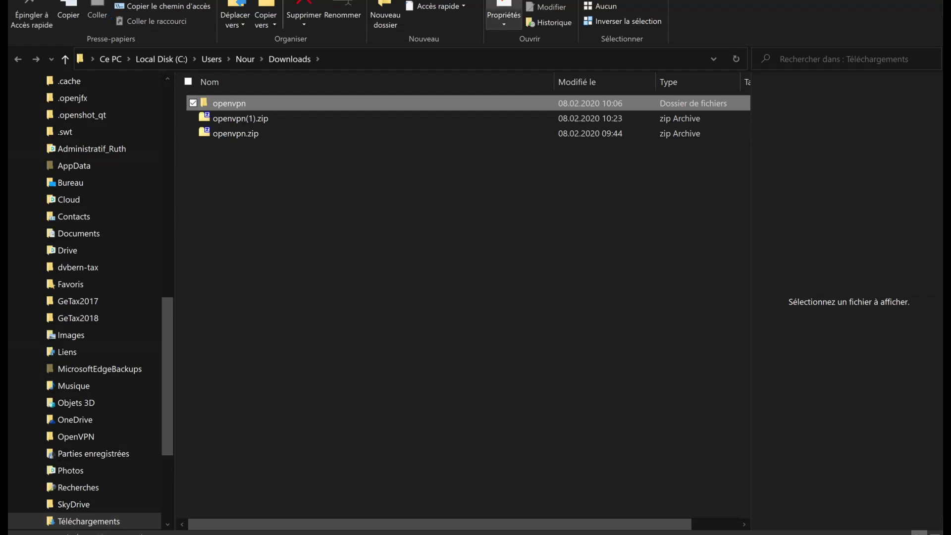
key("Return")
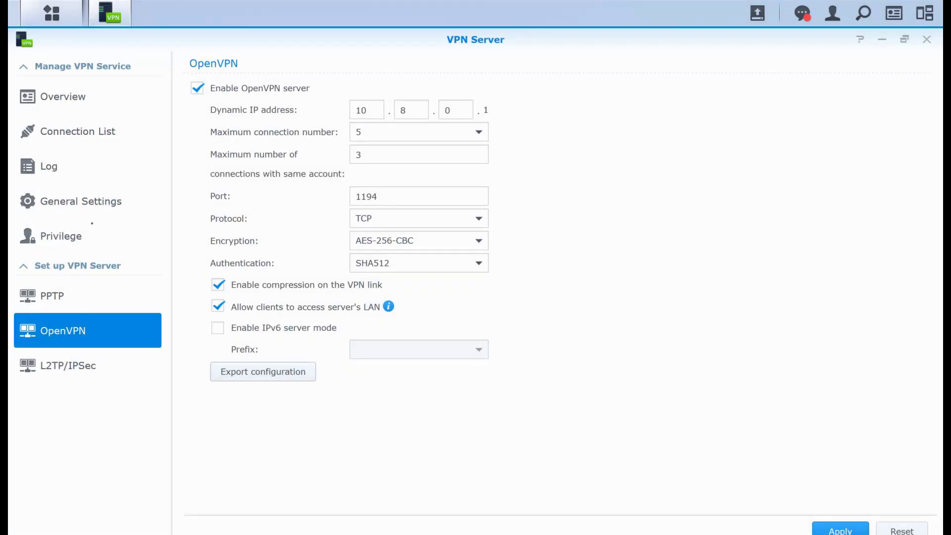
Step: Switch to the File Explorer window at C:\Program Files\OpenVPN\config and open its nas folder
mouse_move(234, 534)
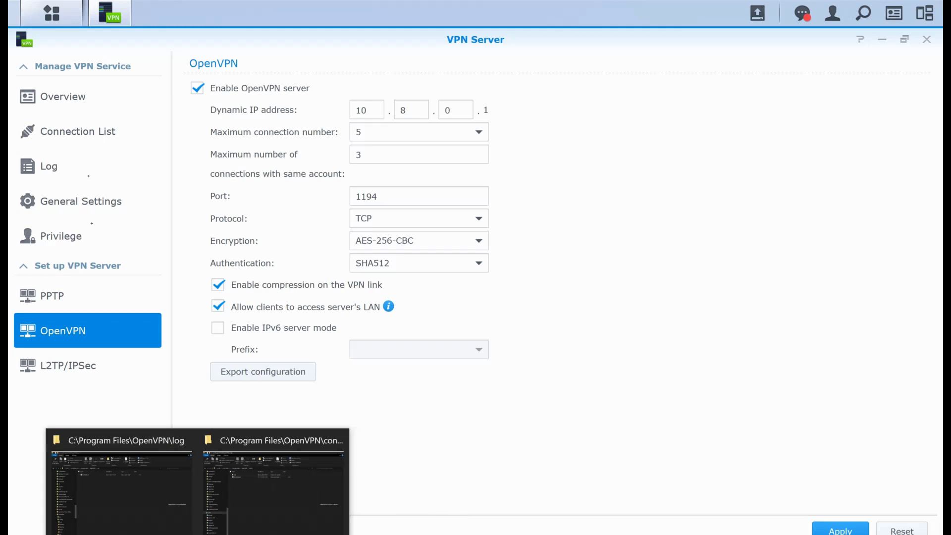
left_click(187, 440)
left_click(226, 476)
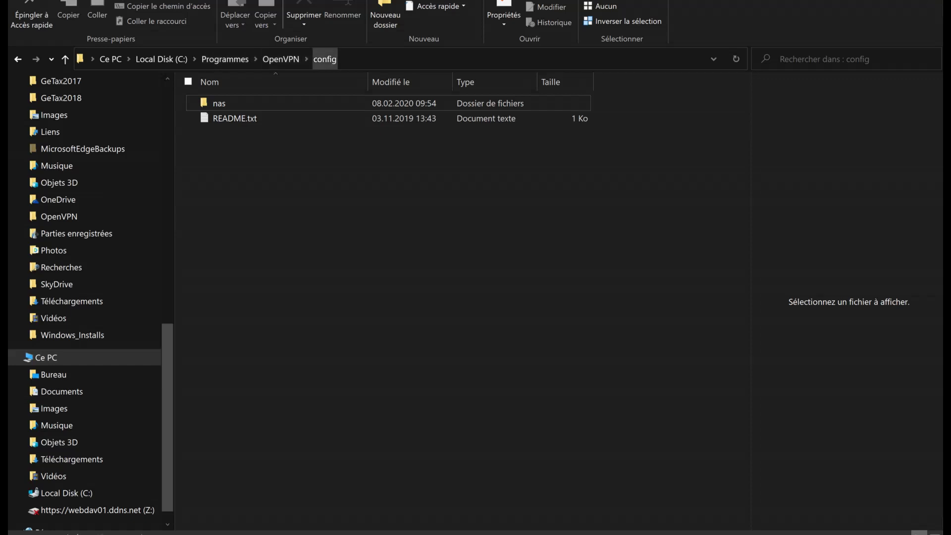
left_click(219, 103)
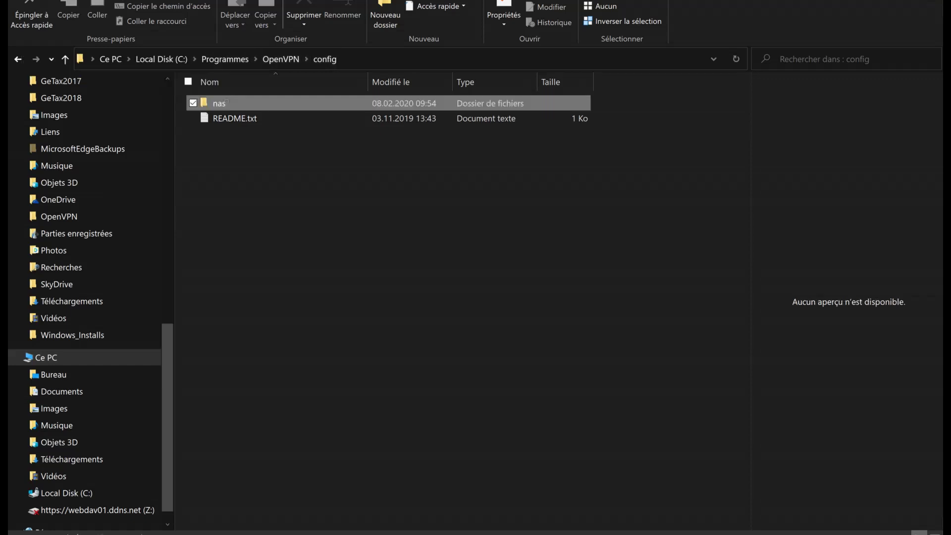
left_click(106, 13)
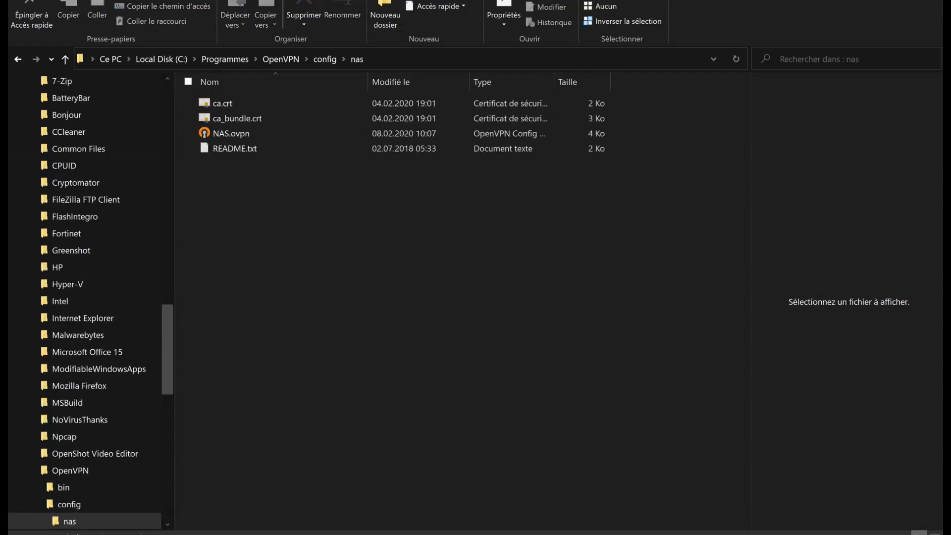
Step: Open NAS.ovpn in Notepad++ in a maximized window and review its connection, DNS, protocol, cipher and authentication directives
left_click(230, 134)
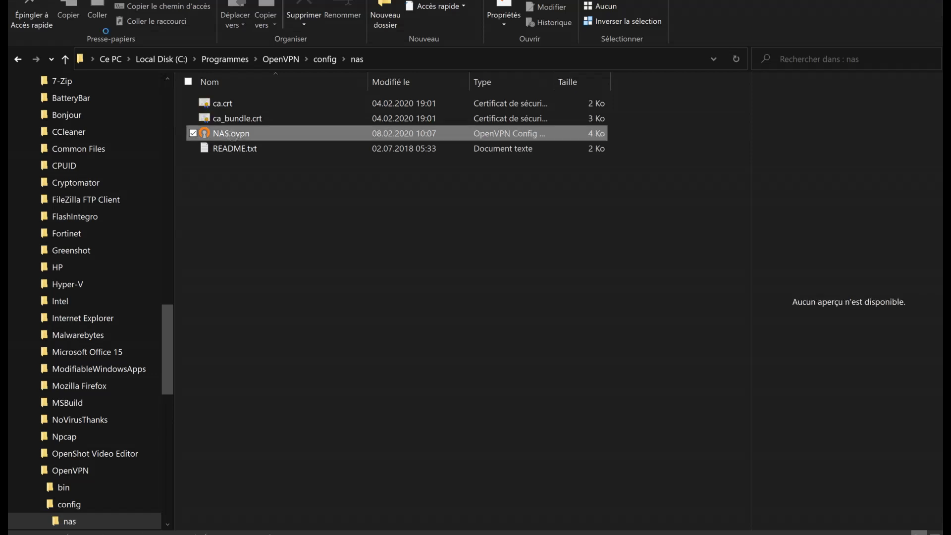
right_click(231, 135)
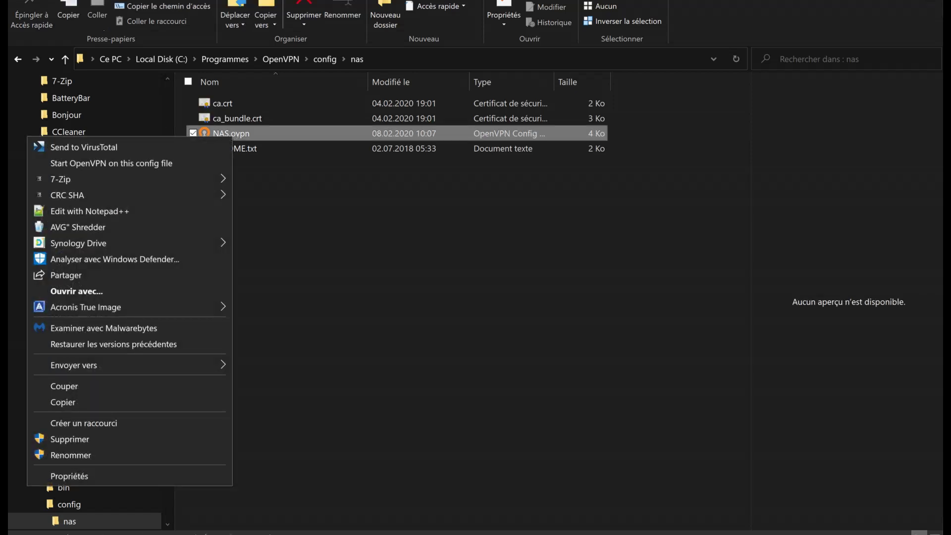
left_click(89, 211)
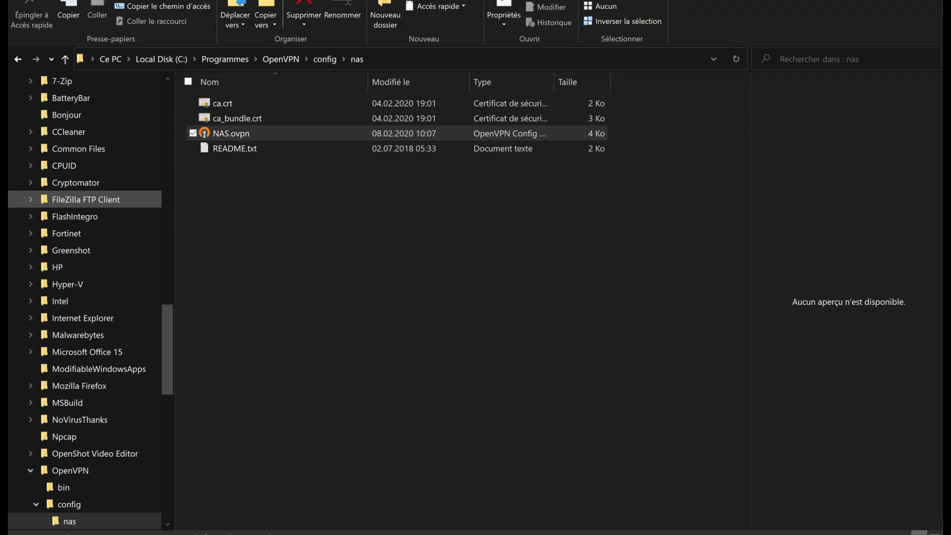
double_click(242, 138)
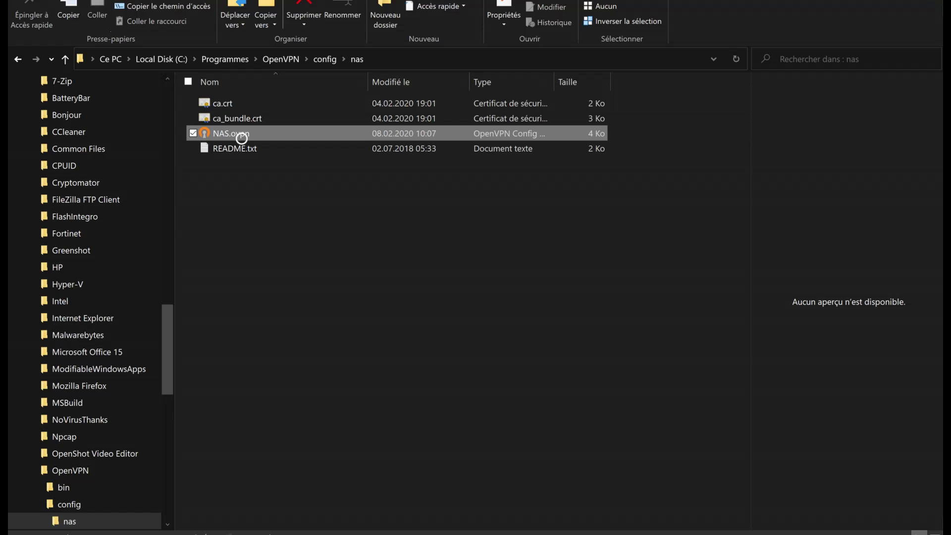
right_click(241, 138)
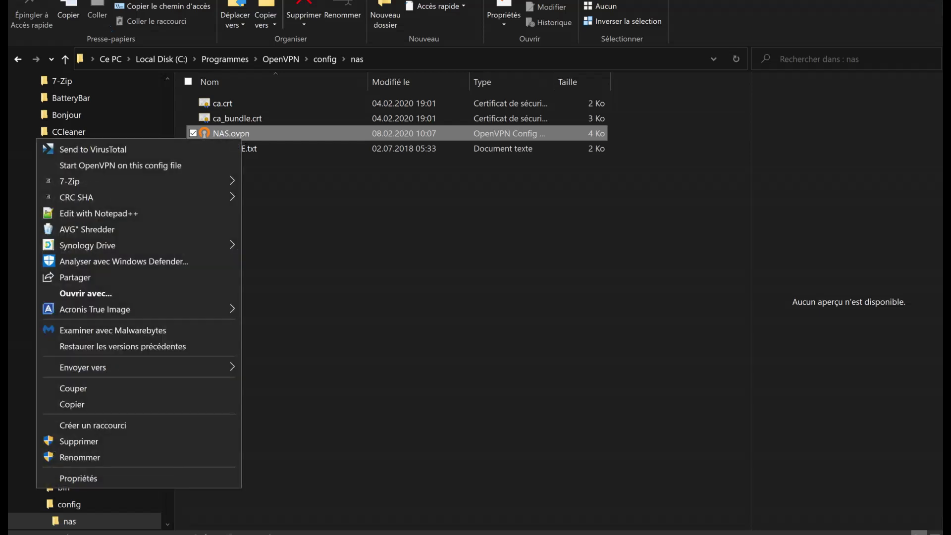
left_click(94, 213)
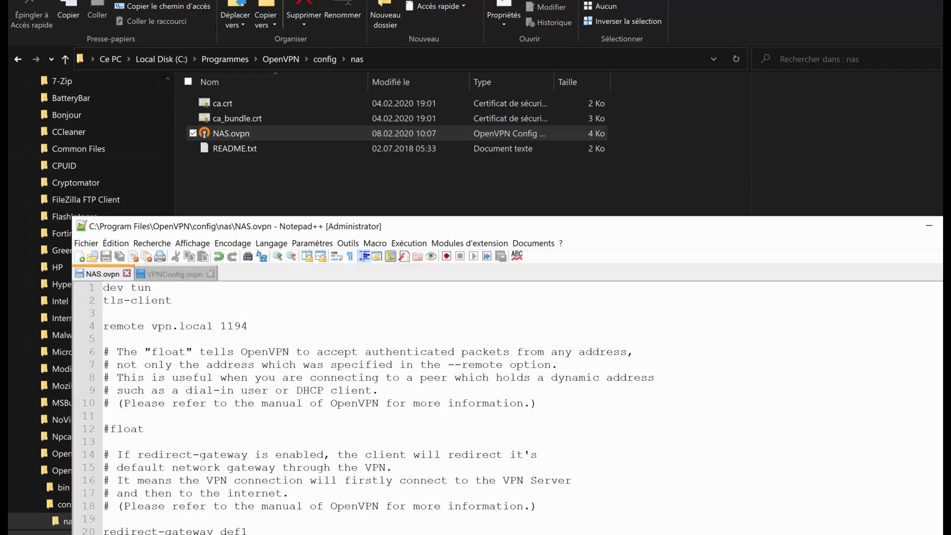
double_click(890, 224)
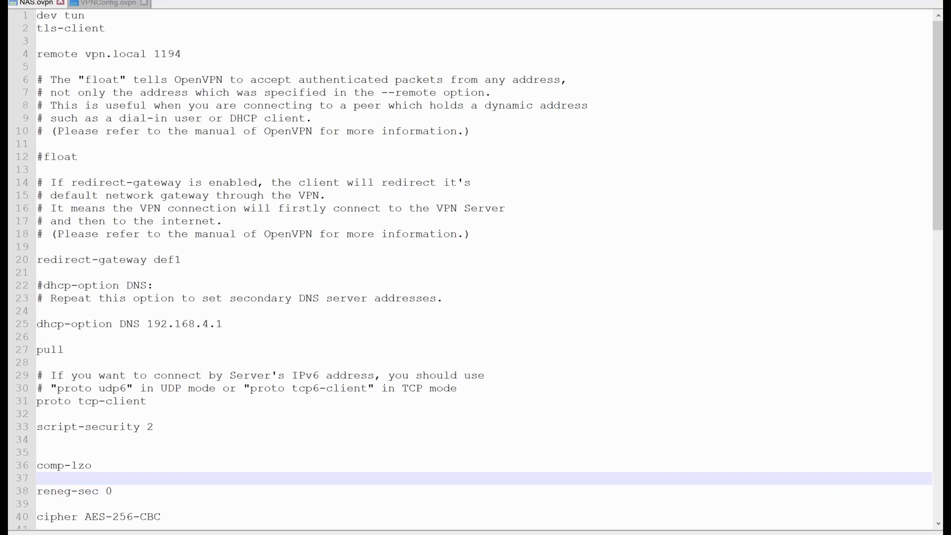
left_click(162, 517)
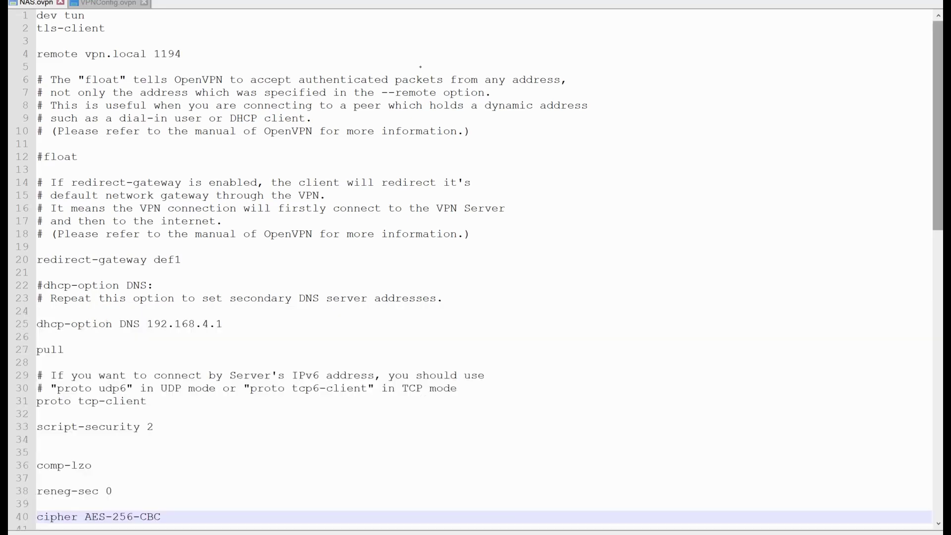
scroll(421, 198, "down", 2)
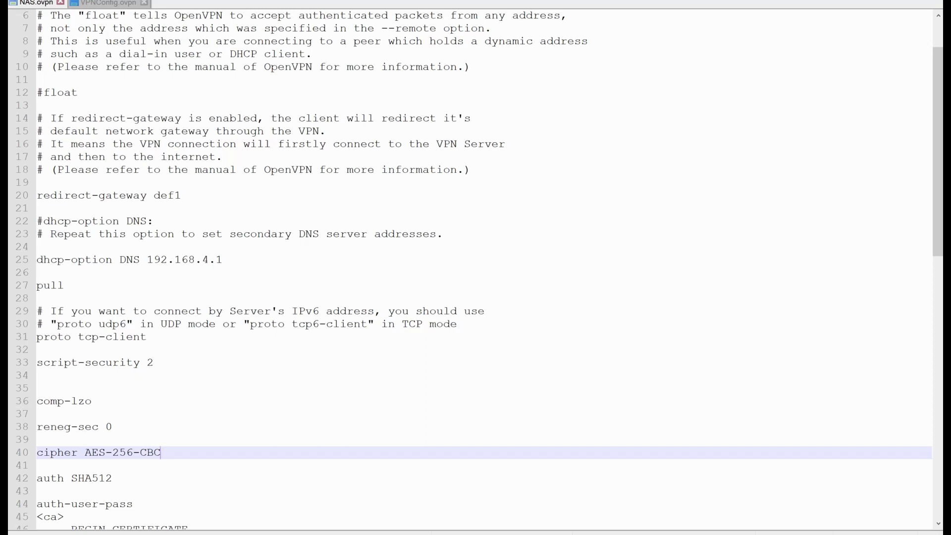
key("alt+Tab")
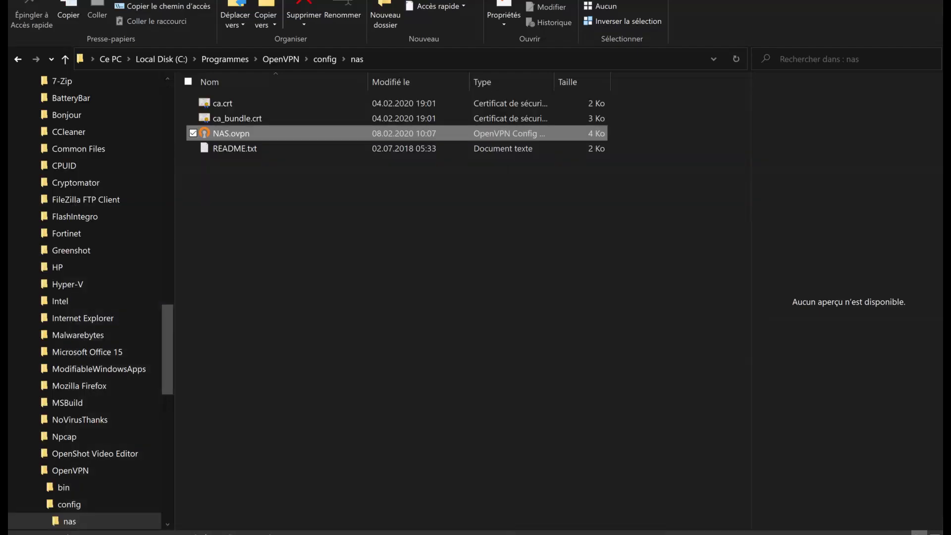
mouse_move(579, 533)
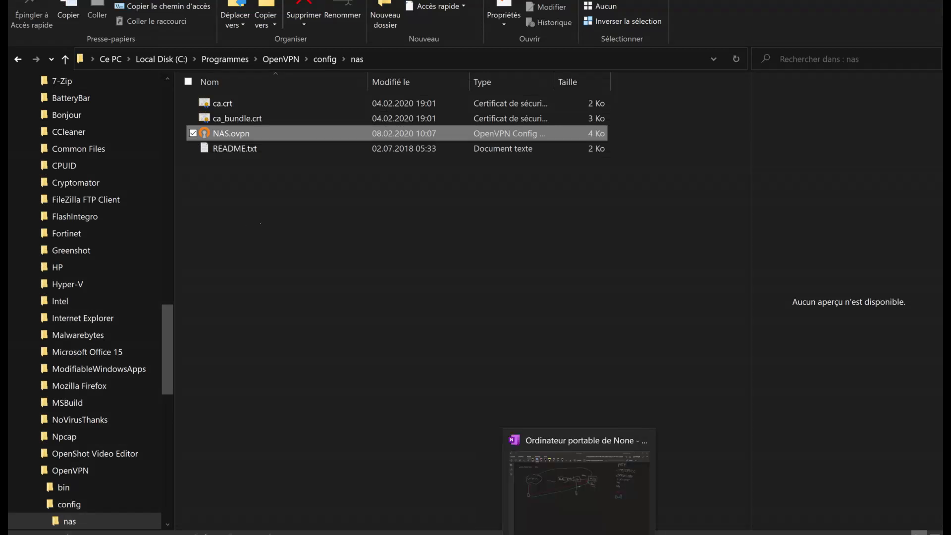
left_click(579, 491)
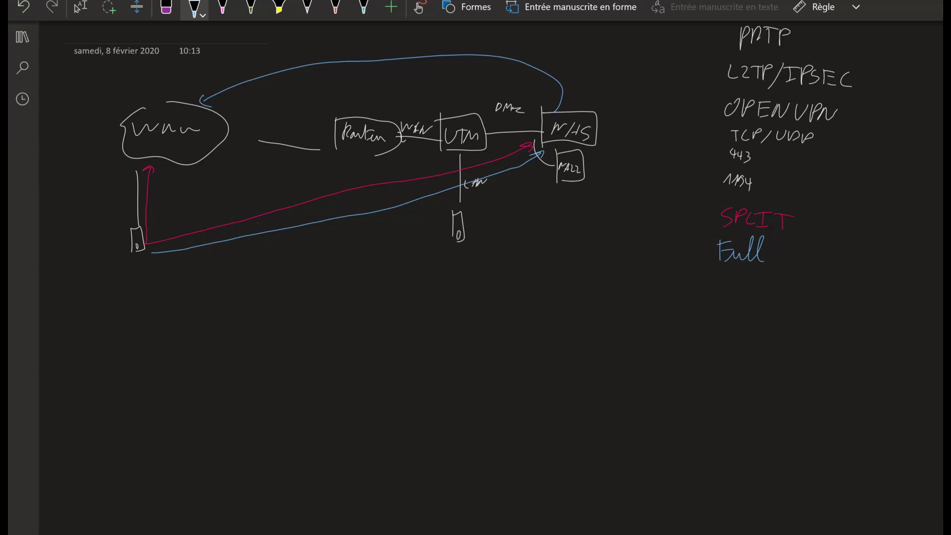
left_click(195, 7)
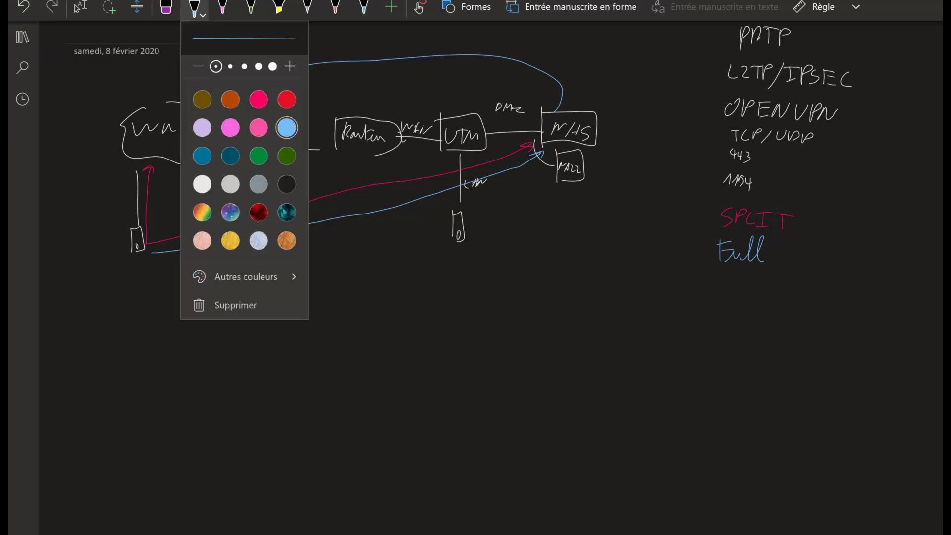
left_click(203, 184)
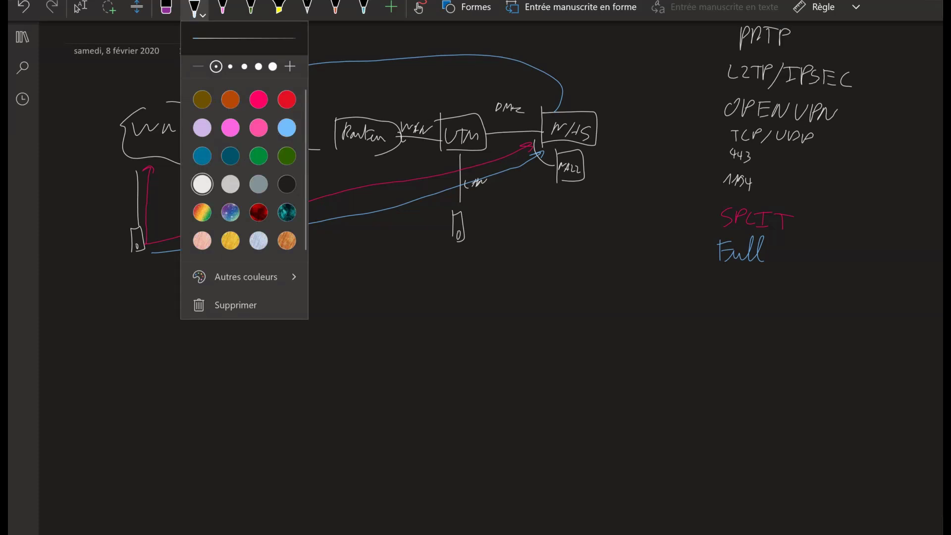
key("Escape")
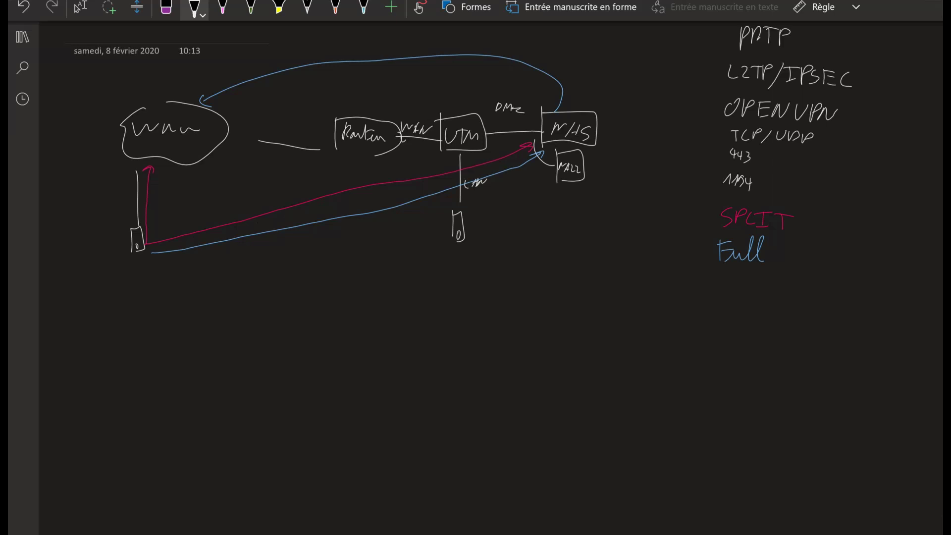
left_click(195, 9)
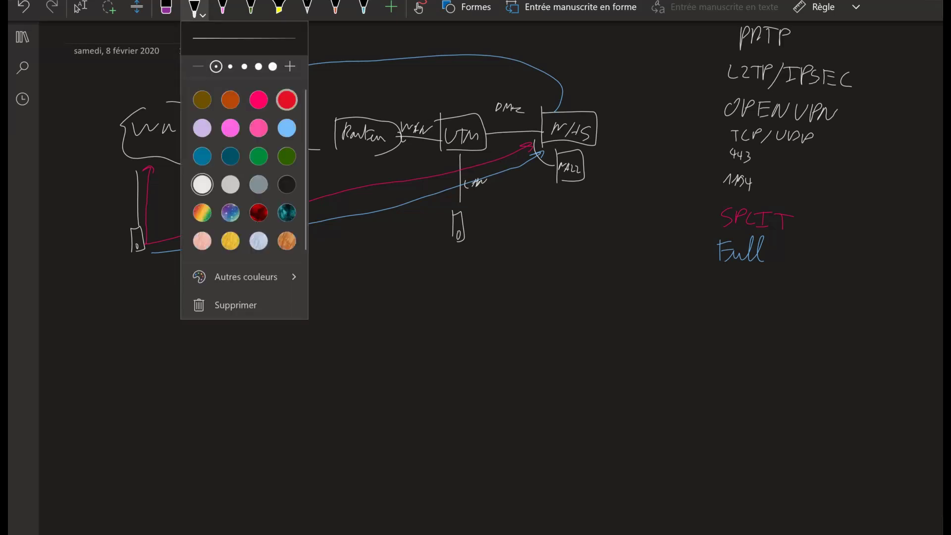
left_click(287, 100)
key("Escape")
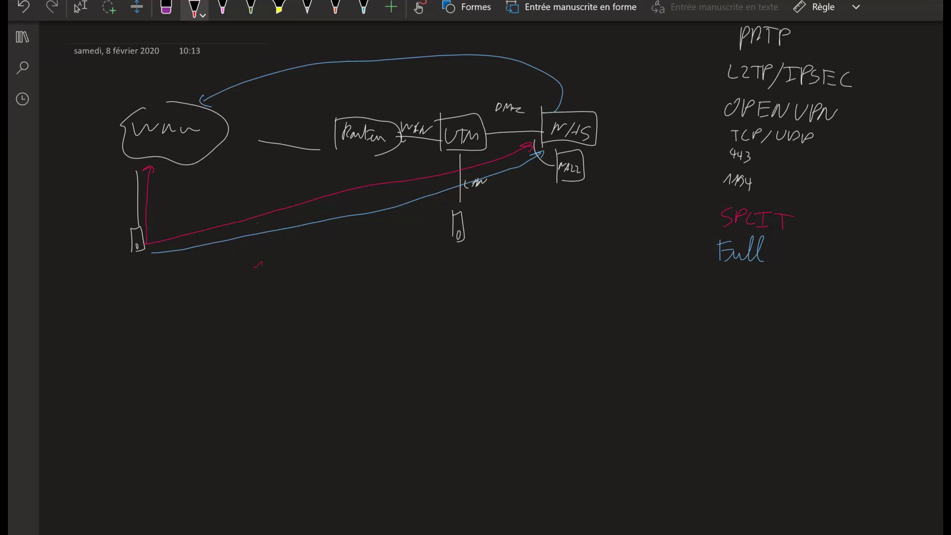
left_click_drag(293, 259, 344, 260)
left_click(196, 9)
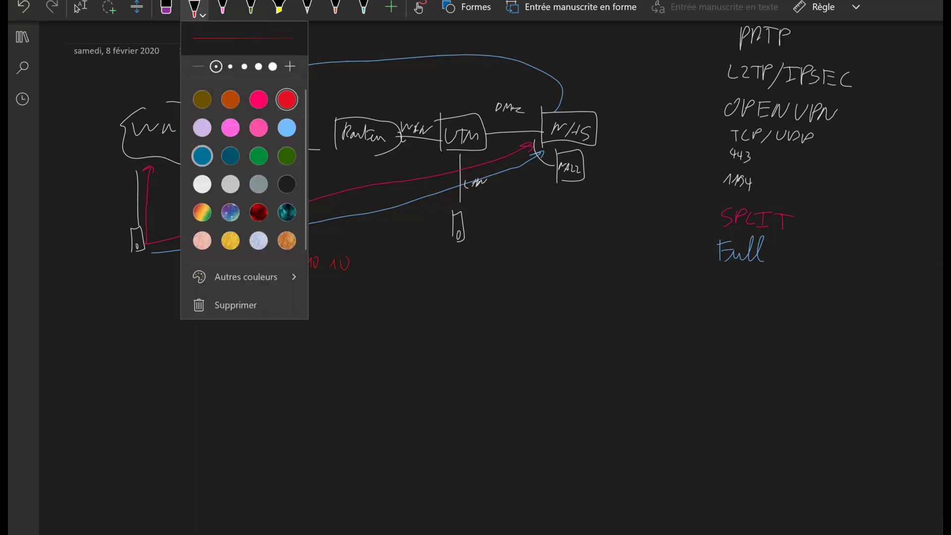
left_click(202, 156)
left_click(324, 303)
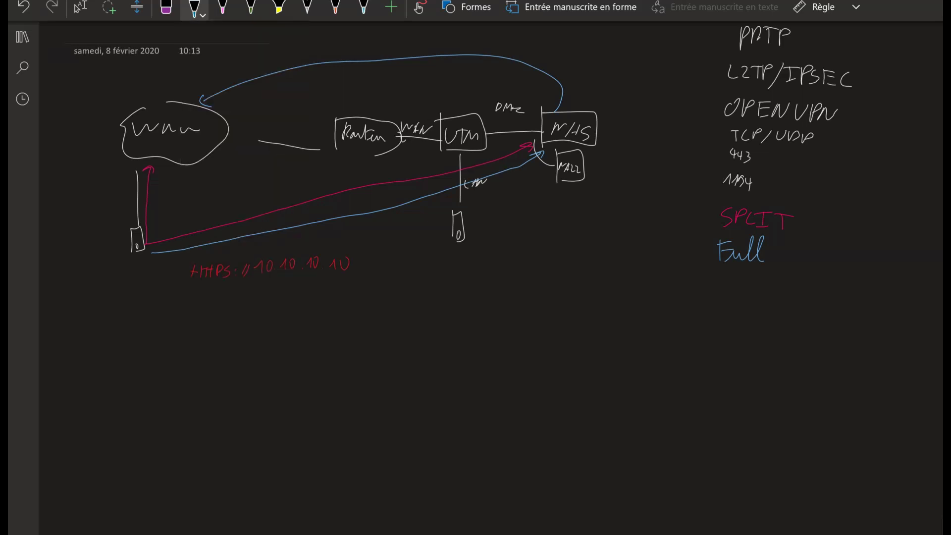
scroll(293, 429, "down", 1)
left_click_drag(193, 299, 199, 308)
left_click_drag(193, 305, 230, 298)
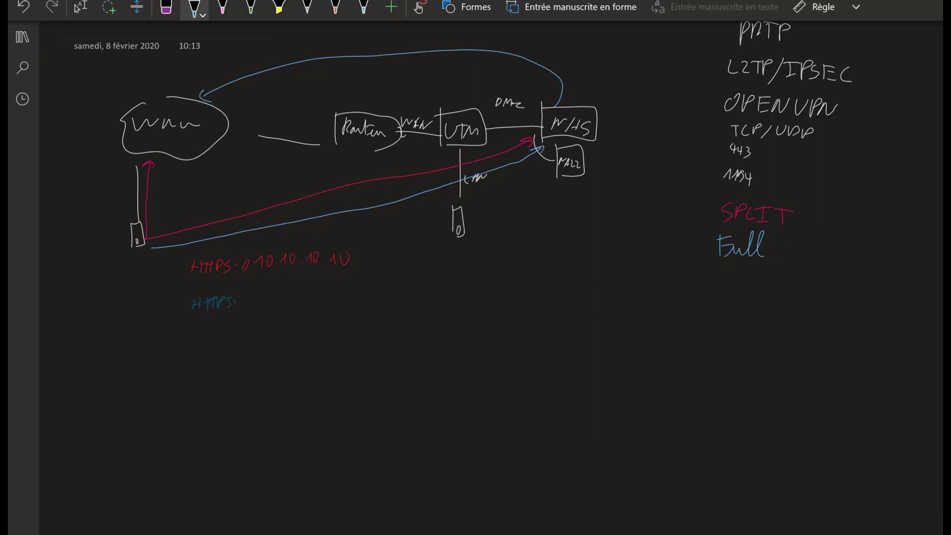
left_click_drag(257, 296, 260, 306)
left_click_drag(268, 293, 317, 299)
left_click_drag(326, 292, 327, 301)
left_click_drag(334, 291, 334, 292)
mouse_move(237, 325)
left_mouse_down()
mouse_move(234, 337)
mouse_move(290, 327)
left_mouse_up()
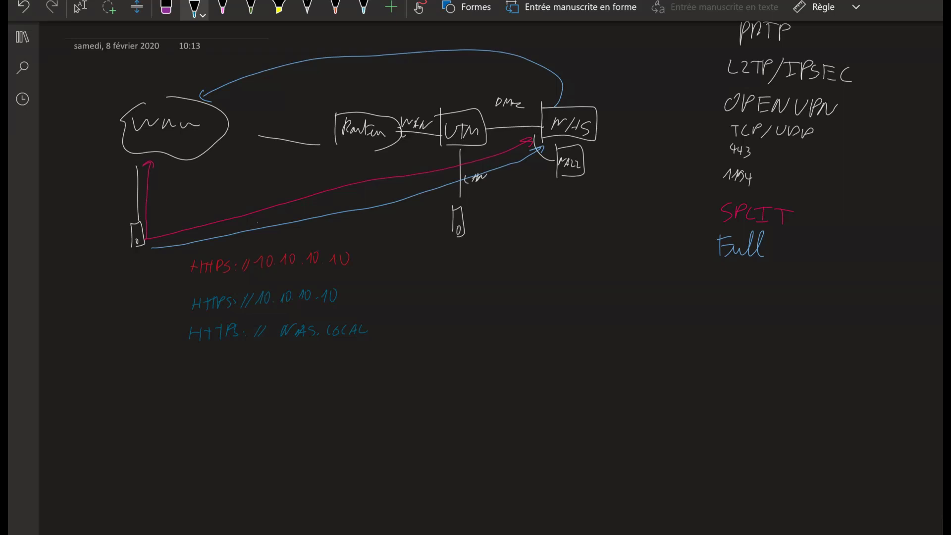
Step: Add dark blue DNS labels above the NAS and UTM boxes, and write DNS: 10.10.10.10 beneath the NAS.LOCAL address
left_click_drag(588, 85, 598, 79)
left_click_drag(443, 93, 446, 101)
mouse_move(204, 361)
left_mouse_down()
mouse_move(216, 376)
mouse_move(231, 375)
left_mouse_up()
left_click(289, 368)
left_click_drag(279, 357, 300, 368)
mouse_move(305, 358)
left_mouse_down()
mouse_move(342, 363)
mouse_move(351, 352)
left_mouse_up()
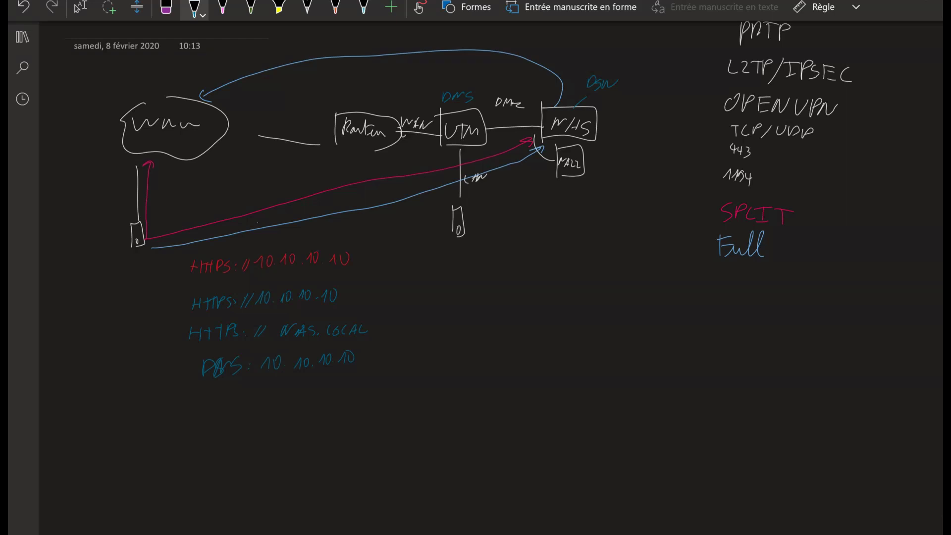
Step: Write NAS.local with an arrow to 10.10.10.10 beneath the DNS line
mouse_move(204, 405)
left_mouse_down()
mouse_move(213, 393)
mouse_move(218, 405)
left_mouse_up()
left_click_drag(271, 404, 275, 404)
mouse_move(282, 401)
left_mouse_down()
mouse_move(303, 402)
mouse_move(302, 409)
mouse_move(325, 402)
left_mouse_up()
left_click_drag(331, 389, 389, 397)
left_click(342, 397)
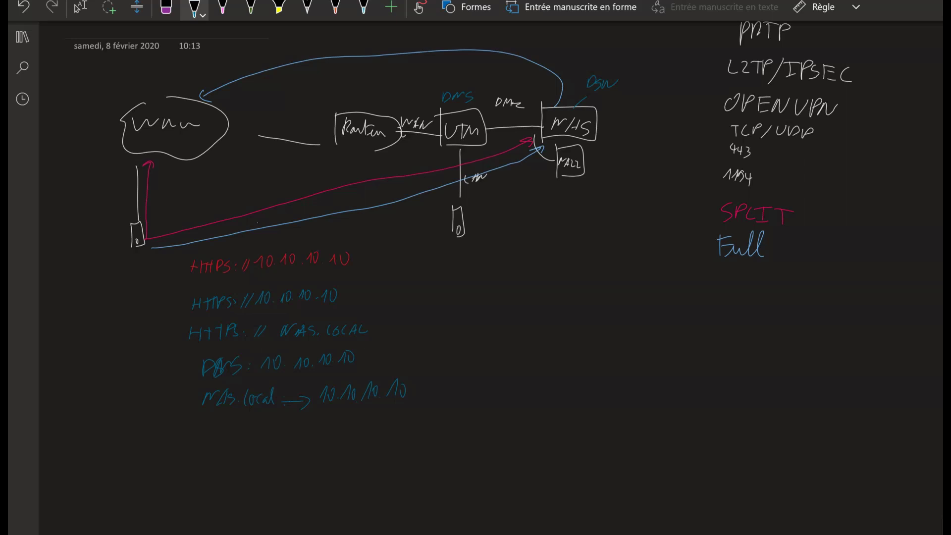
Step: Draw dark blue arrows from the NAS up to 8888 and over to the router, labelling the router's arrow DNS
left_click_drag(570, 106, 553, 58)
mouse_move(546, 103)
left_mouse_down()
mouse_move(509, 79)
mouse_move(428, 79)
mouse_move(389, 113)
left_mouse_up()
left_click_drag(397, 85, 416, 86)
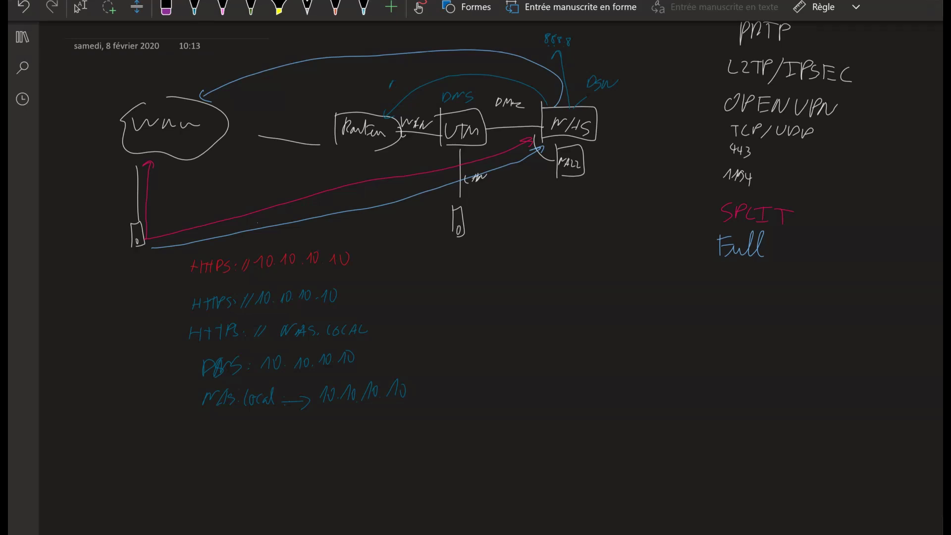
Step: Write ALWAYS ON VPN in dark blue beneath the word Full
left_click(194, 8)
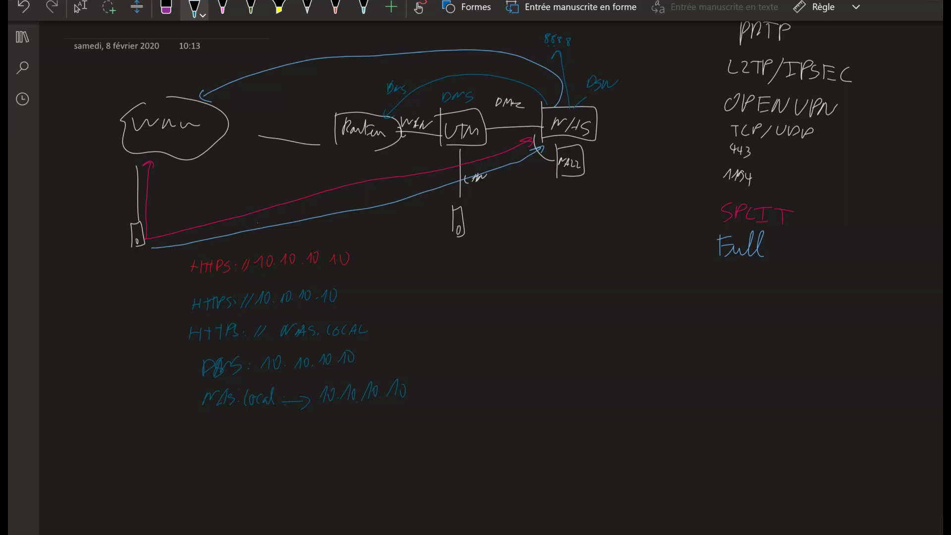
mouse_move(700, 296)
left_mouse_down()
mouse_move(689, 314)
mouse_move(736, 297)
mouse_move(759, 308)
left_mouse_up()
mouse_move(769, 296)
left_mouse_down()
mouse_move(762, 316)
mouse_move(790, 295)
left_mouse_up()
mouse_move(807, 296)
left_mouse_down()
mouse_move(802, 308)
mouse_move(808, 296)
mouse_move(841, 296)
mouse_move(896, 309)
left_mouse_up()
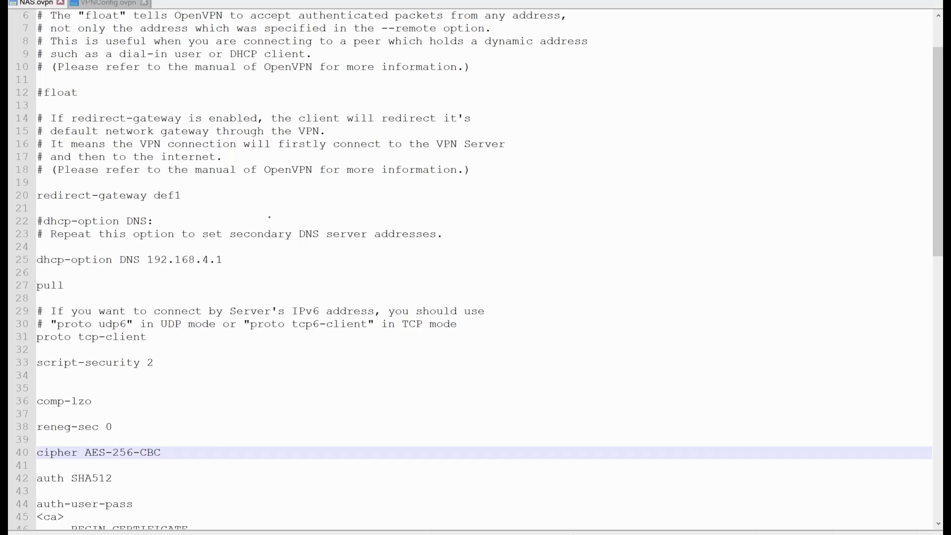
Step: Return to the OneNote diagram and erase the HTTPS, DNS and NAS.local lines beneath it
key("alt+Tab")
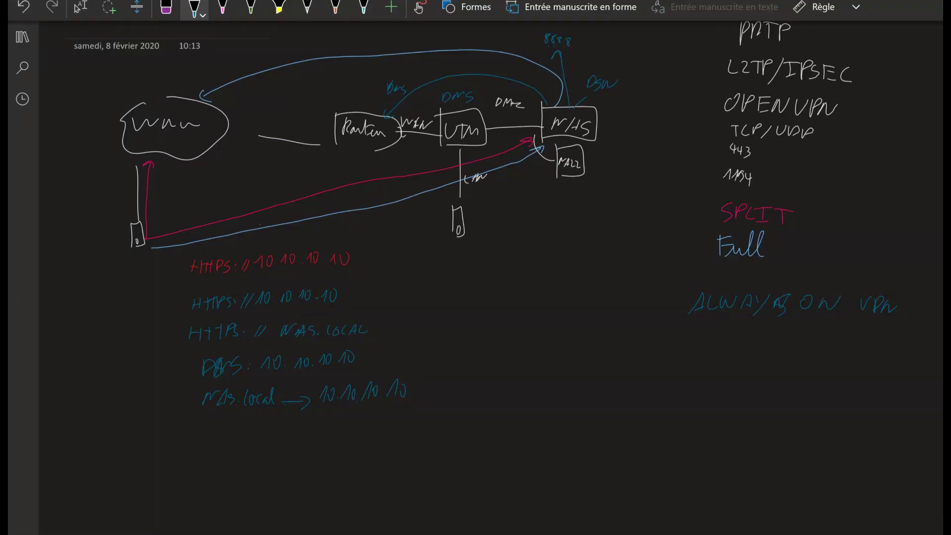
mouse_move(275, 262)
left_mouse_down()
mouse_move(218, 266)
mouse_move(346, 258)
mouse_move(193, 266)
left_mouse_up()
left_click_drag(209, 303, 337, 297)
mouse_move(278, 329)
left_mouse_down()
mouse_move(302, 331)
mouse_move(196, 333)
mouse_move(353, 330)
mouse_move(208, 367)
left_mouse_up()
mouse_move(404, 391)
left_mouse_down()
mouse_move(218, 397)
mouse_move(297, 401)
left_mouse_up()
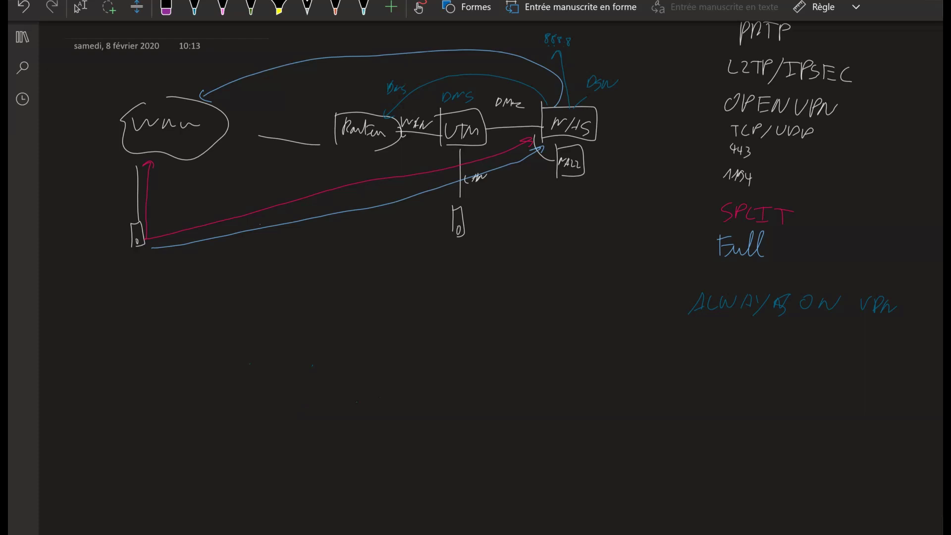
Step: Erase the DNS labels, the 8888 note and the blue arrows above the router, UTM and NAS boxes
left_click_drag(415, 91, 389, 89)
left_click_drag(473, 96, 443, 98)
mouse_move(545, 38)
left_mouse_down()
mouse_move(570, 41)
mouse_move(604, 83)
left_mouse_up()
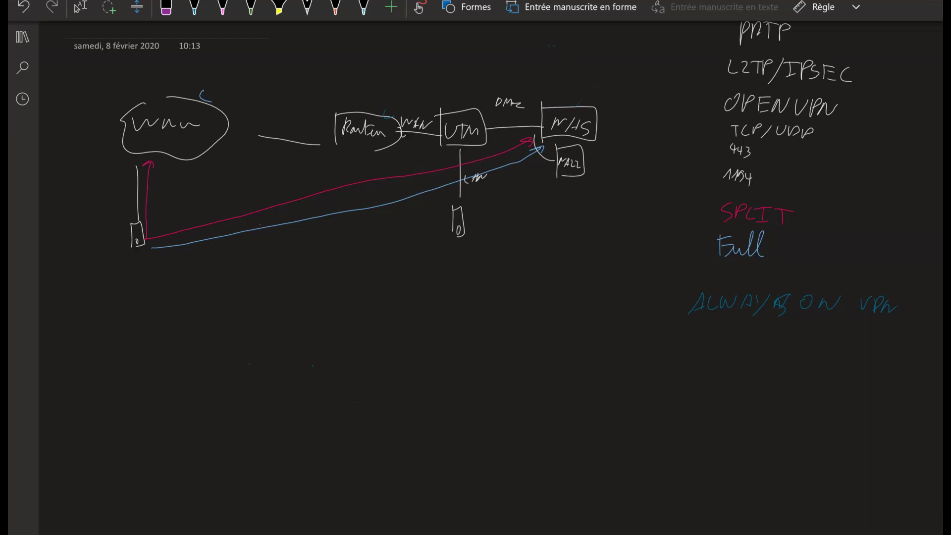
Step: Write NAT in white above the left of the router box, with an arrow pointing down to the router
left_click(195, 8)
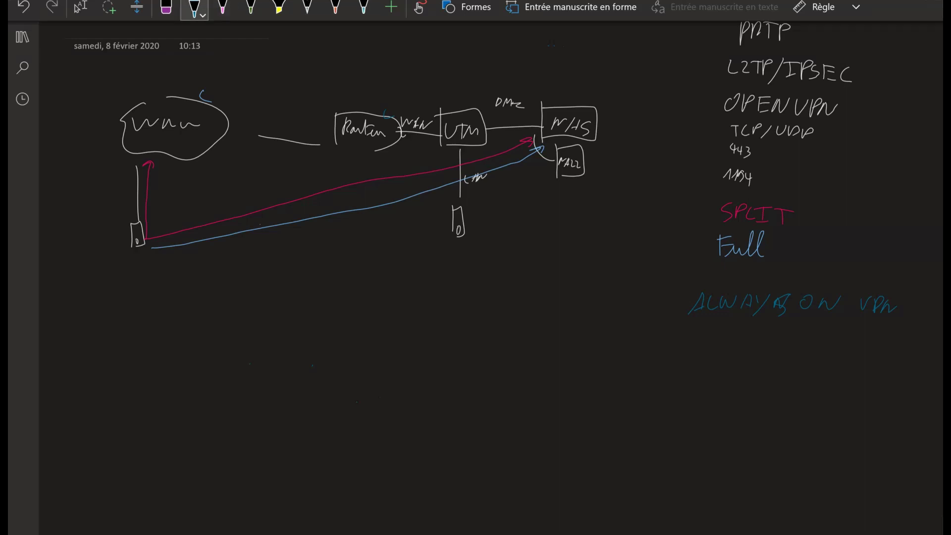
left_click(195, 7)
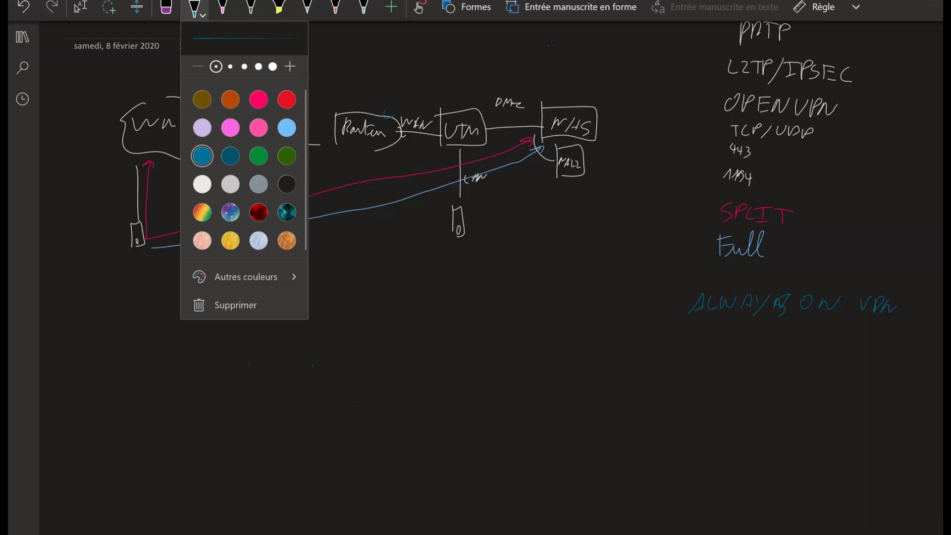
left_click(342, 277)
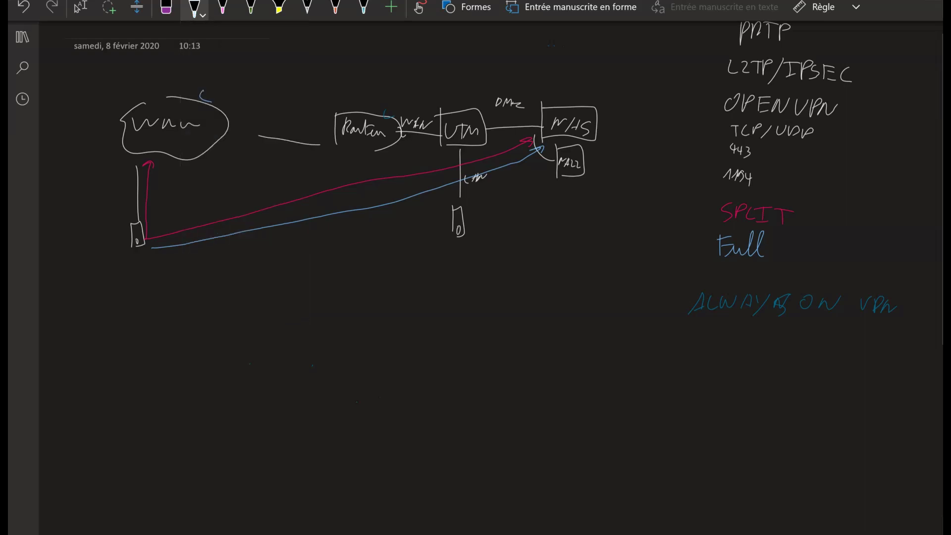
left_click_drag(318, 99, 324, 106)
left_click_drag(327, 102, 328, 107)
left_click_drag(294, 79, 312, 87)
left_click_drag(316, 85, 331, 84)
left_click_drag(323, 85, 324, 92)
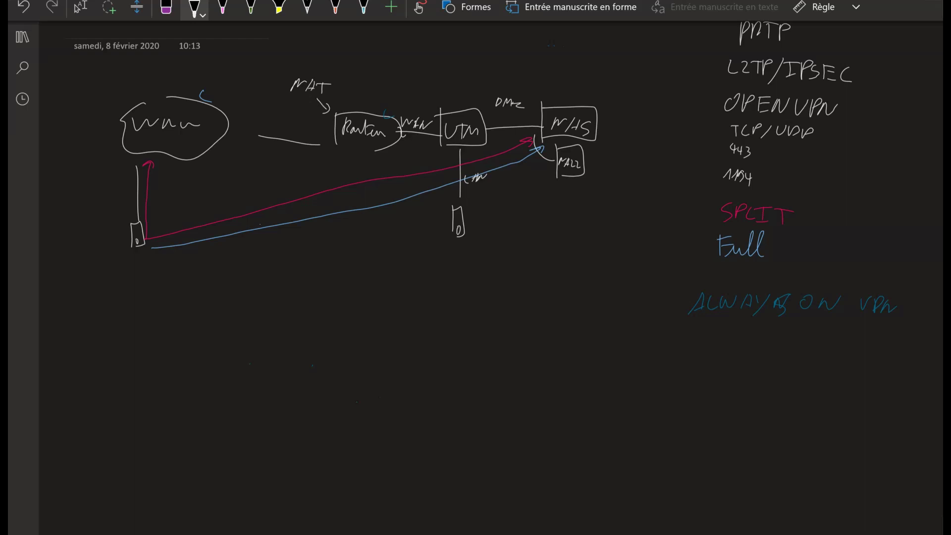
Step: Write a white NAT label above the UTM box, with an arrow pointing down to the box
left_click_drag(437, 94, 441, 106)
mouse_move(439, 103)
left_mouse_down()
mouse_move(436, 83)
mouse_move(451, 92)
left_mouse_up()
left_click_drag(443, 83, 459, 83)
Step: Erase the NAT note and arrow beside the router and redraw the router's outline in white
mouse_move(295, 84)
left_mouse_down()
mouse_move(342, 121)
mouse_move(338, 145)
left_mouse_up()
left_click(194, 7)
mouse_move(340, 113)
left_mouse_down()
mouse_move(390, 150)
mouse_move(341, 146)
left_mouse_up()
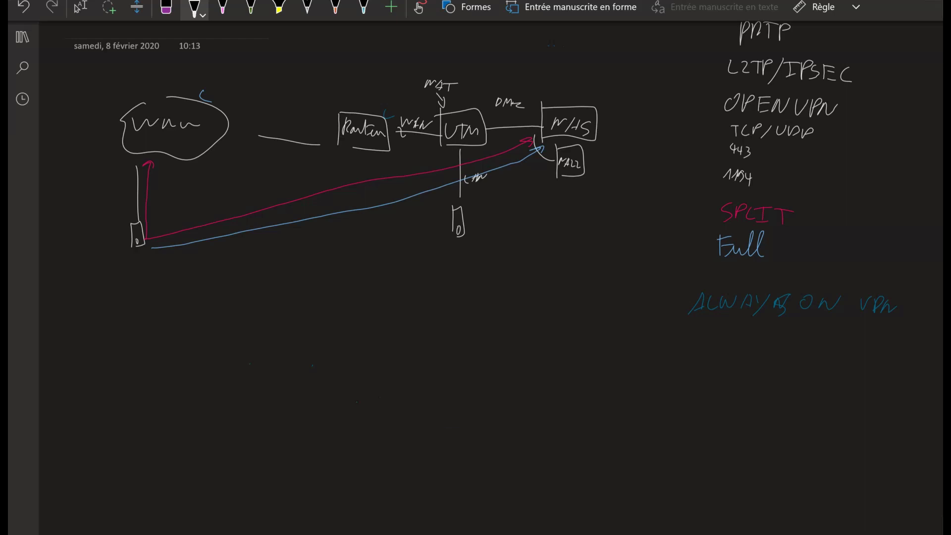
Step: Switch to the Sophos UTM NAT rules and open rule 1, the tcp_1194 DNAT rule to the NAS
left_click(617, 490)
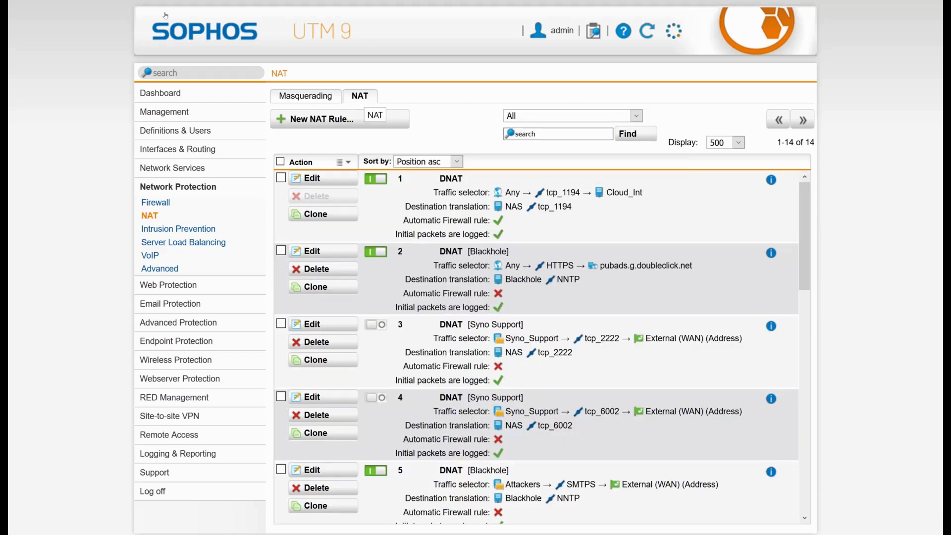
left_click(322, 179)
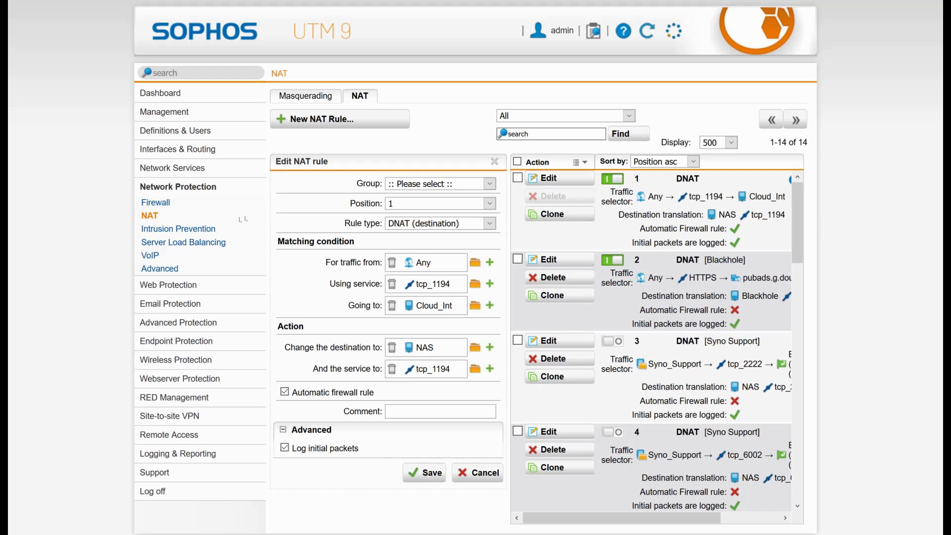
Step: Position the Wireshark window and bring up the application control live log after viewing the firewall live log
key("alt+Tab")
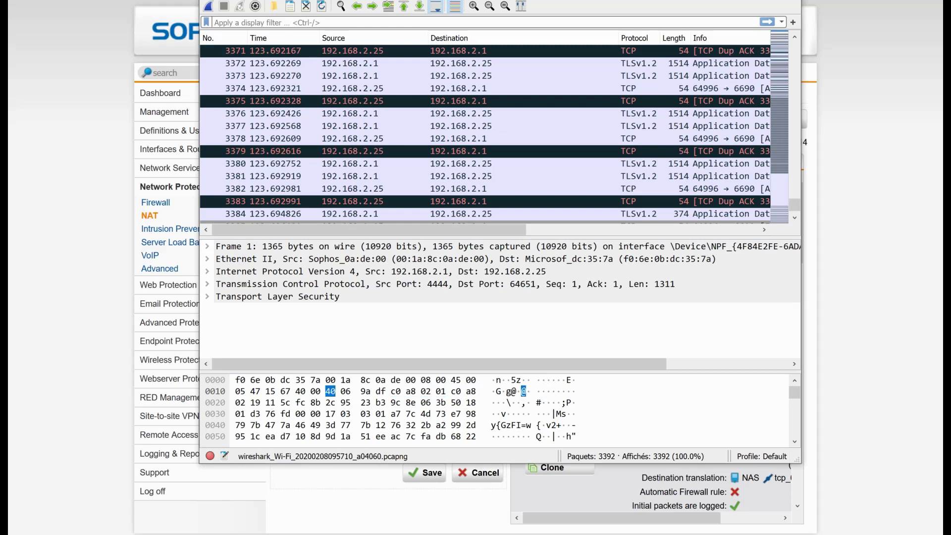
key("super+Up")
left_click_drag(248, 0, 425, 1)
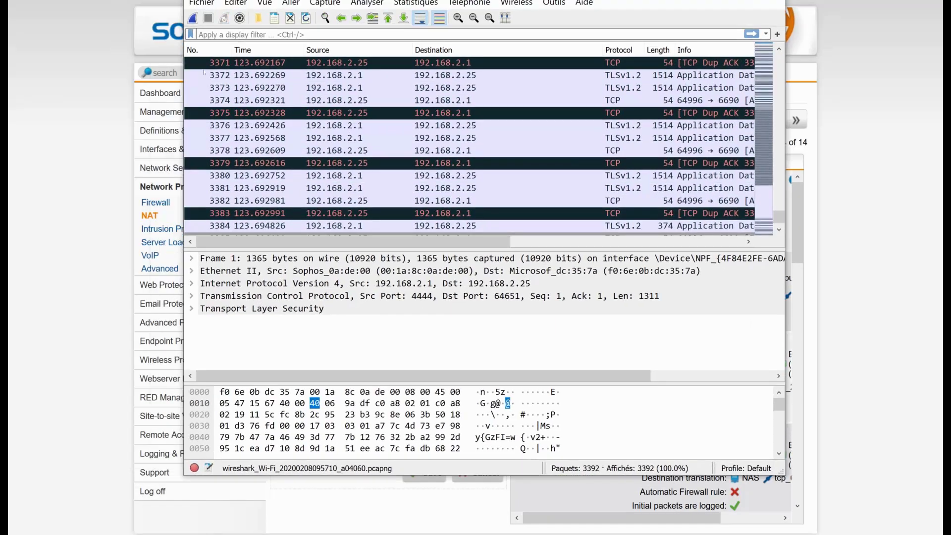
left_click(471, 534)
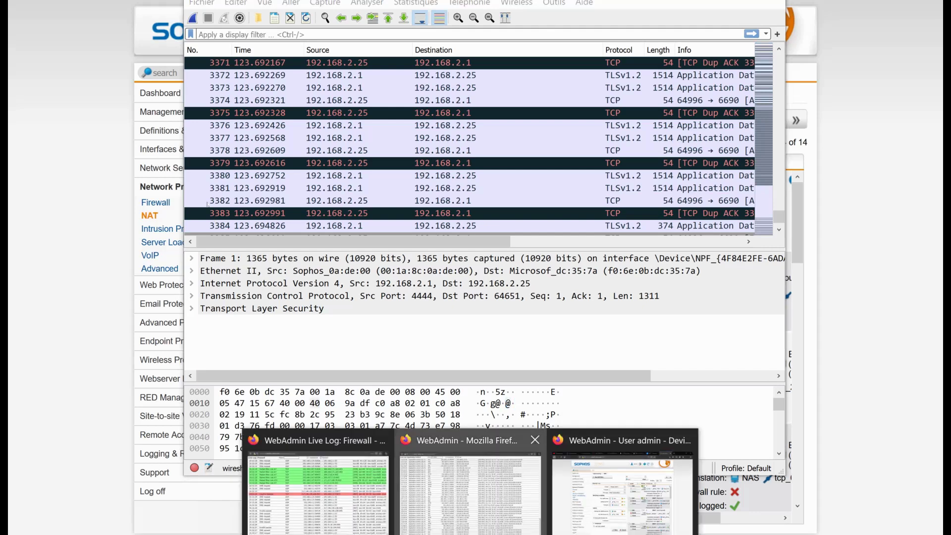
left_click(471, 501)
left_click(470, 534)
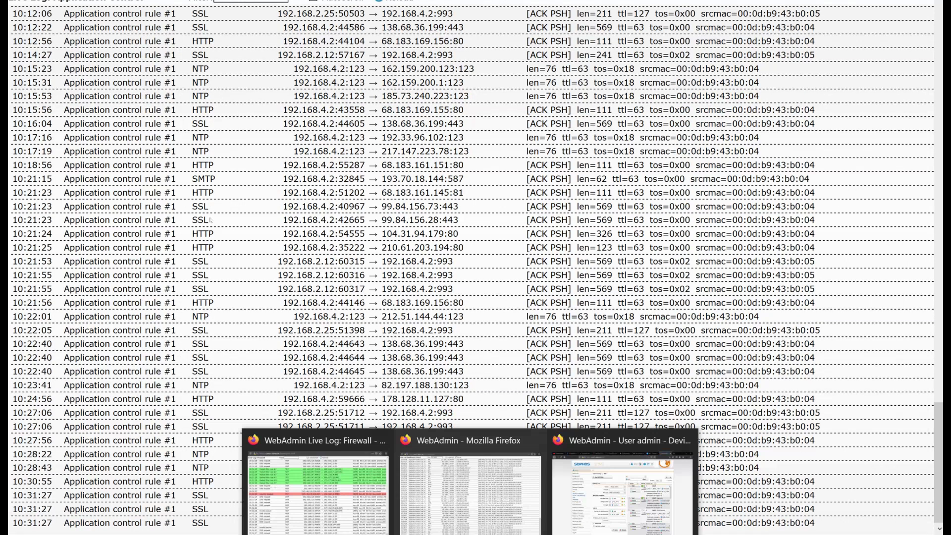
left_click(315, 489)
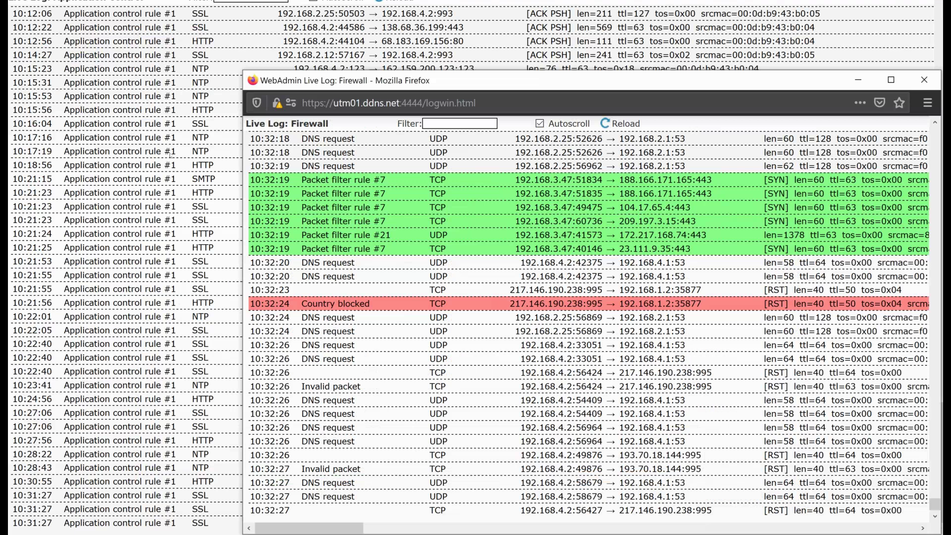
left_click(57, 155)
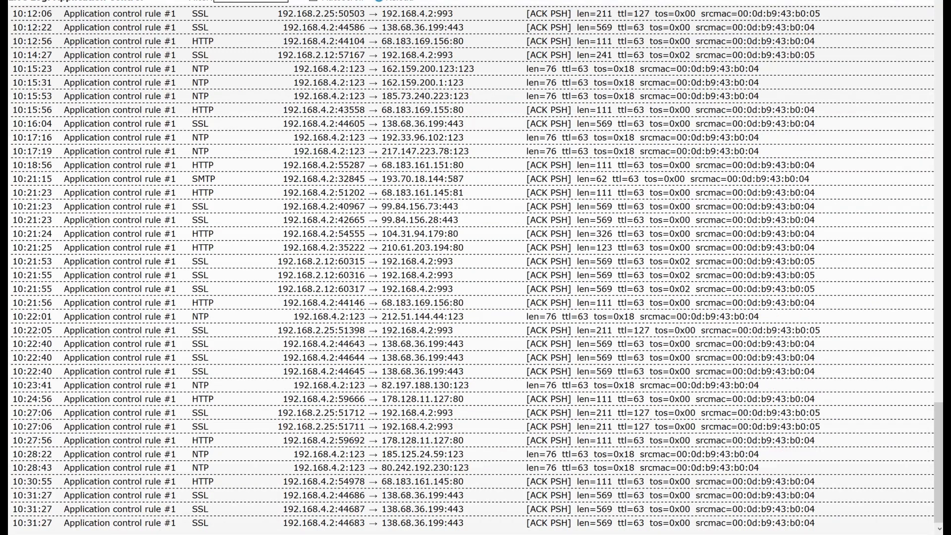
Step: Return to Wireshark in front of the application control log and start a new Wi-Fi capture
key("alt+Tab")
key("alt+Tab")
key("alt+Tab")
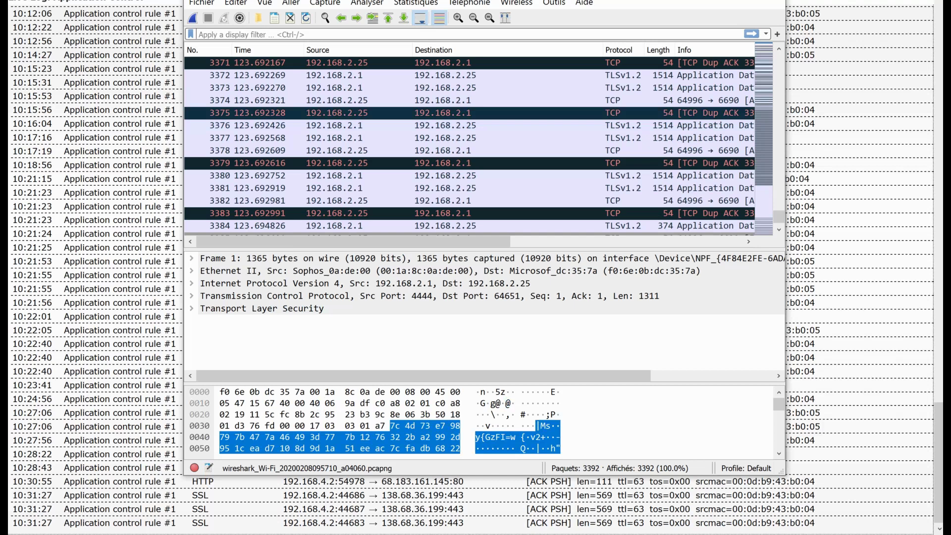
key("ctrl+e")
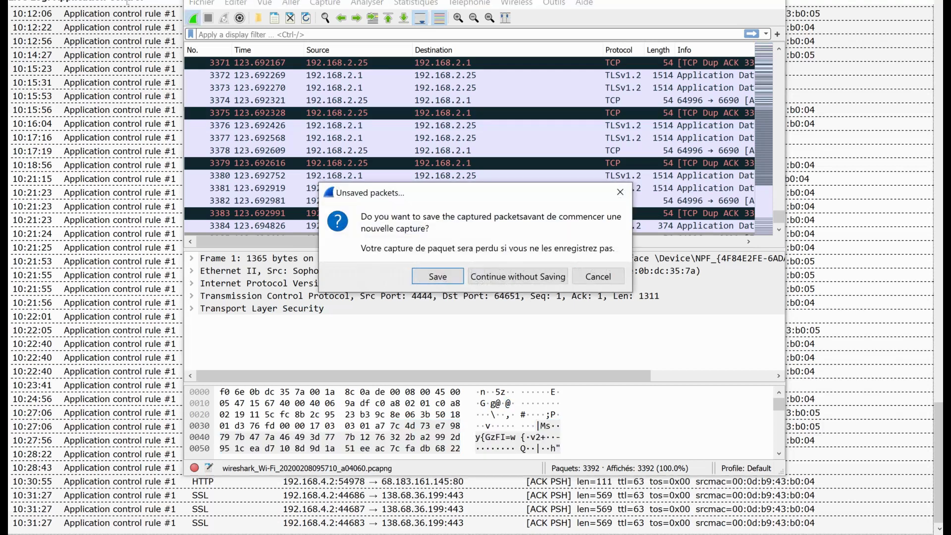
key("Return")
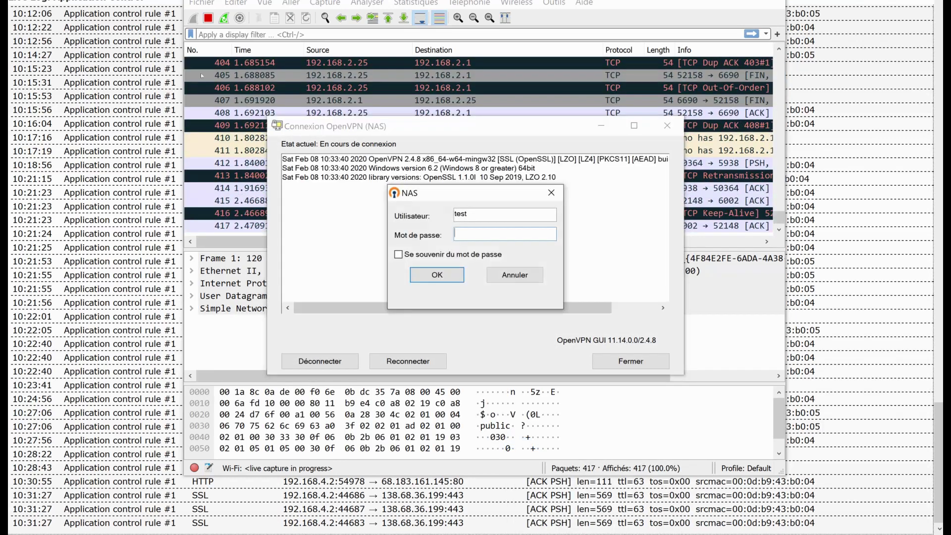
Step: Enter the OpenVPN account password for the user test and connect to the NAS
type("*********")
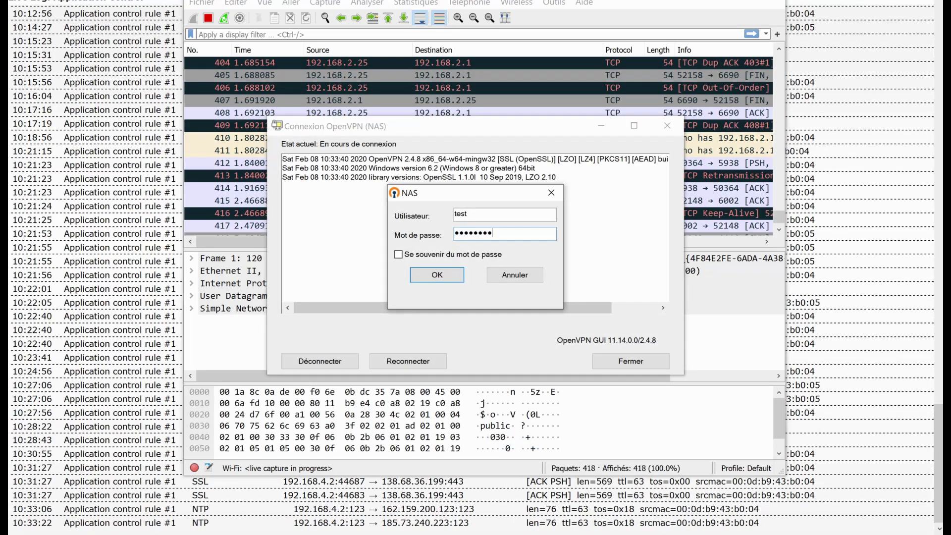
key("Return")
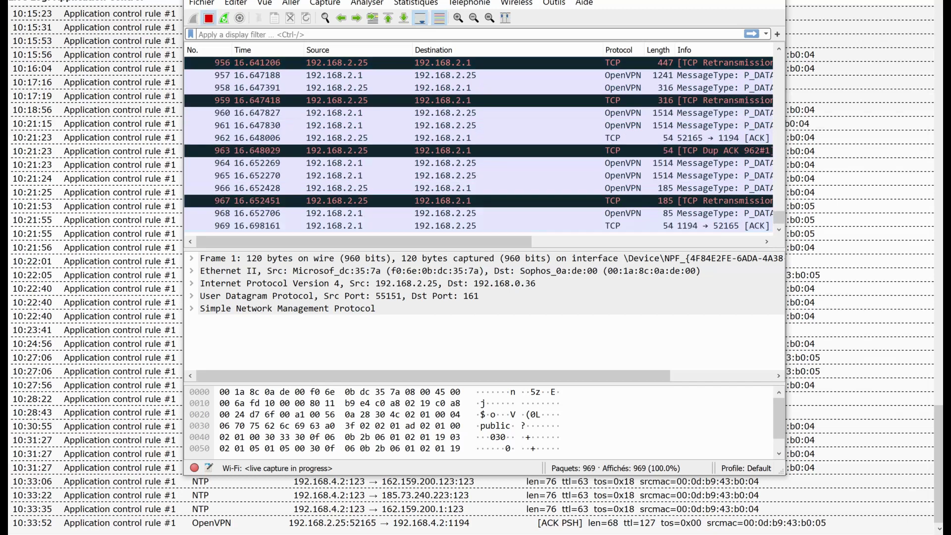
Step: Stop the Wireshark capture and examine the OpenVPN entry in the application control live log
left_click(208, 19)
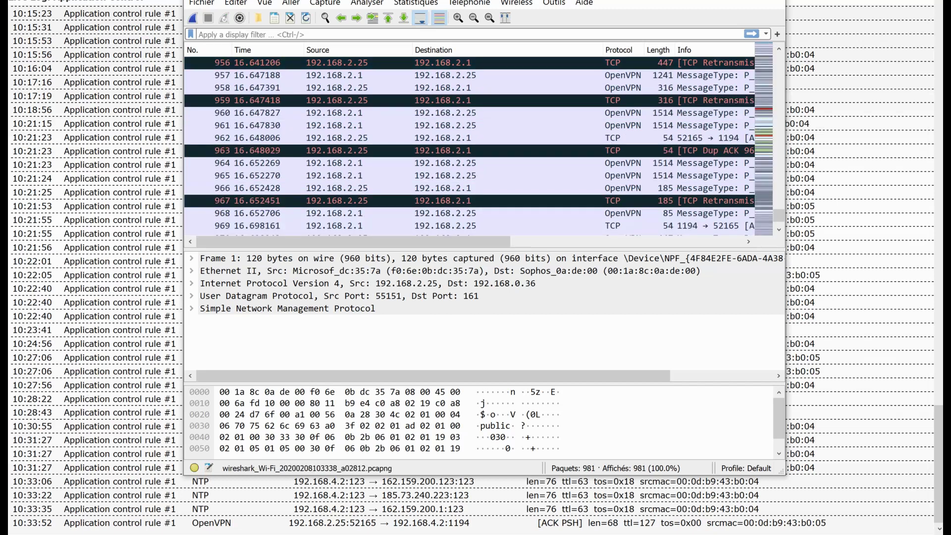
key("alt+Tab")
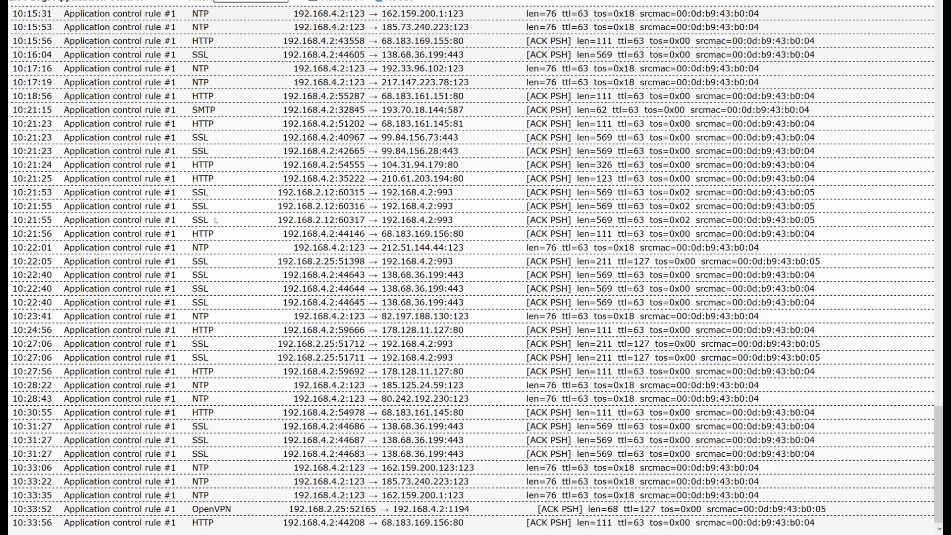
key("alt+Tab")
key("Tab")
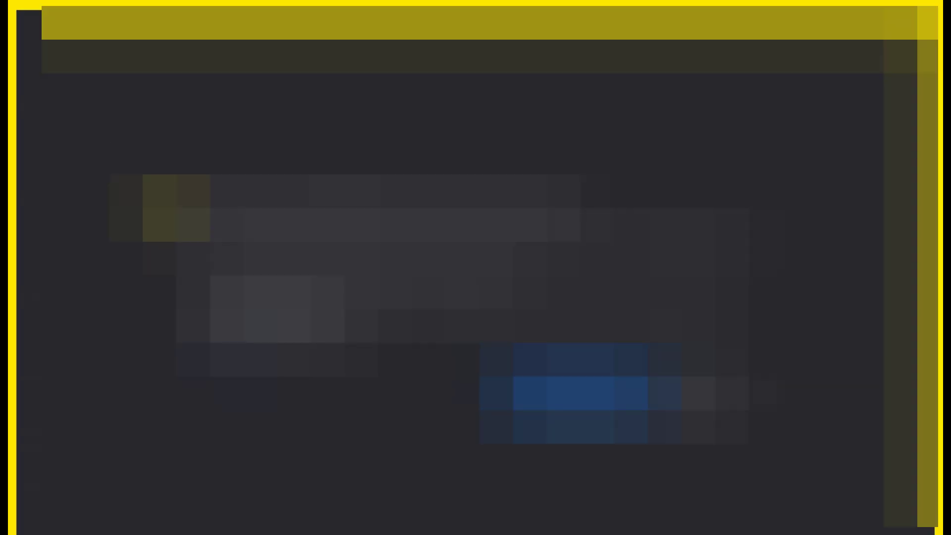
scroll(476, 267, "down", 3)
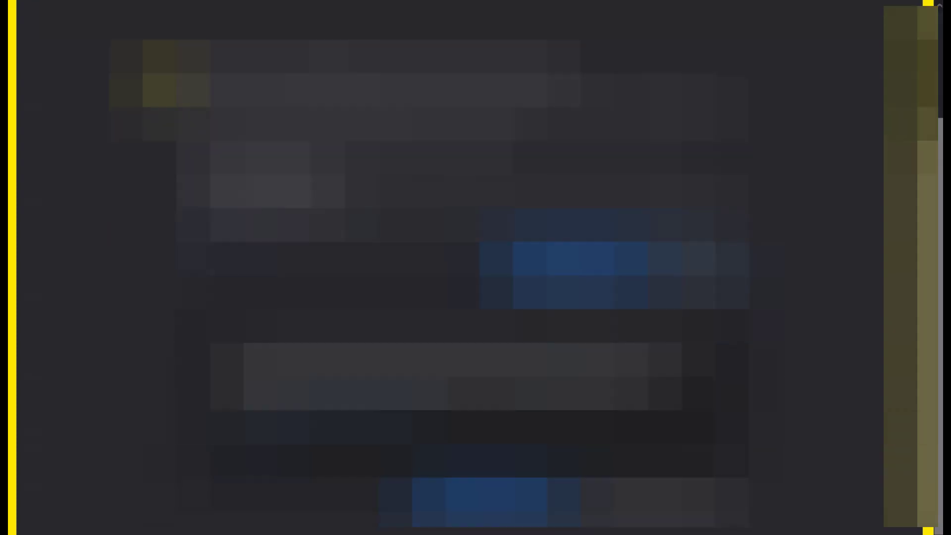
scroll(476, 267, "up", 3)
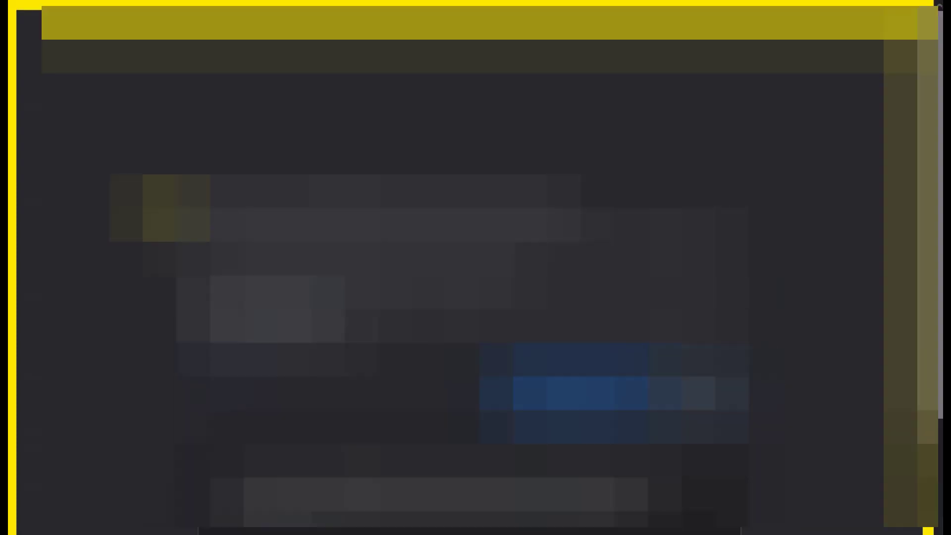
scroll(475, 268, "down", 3)
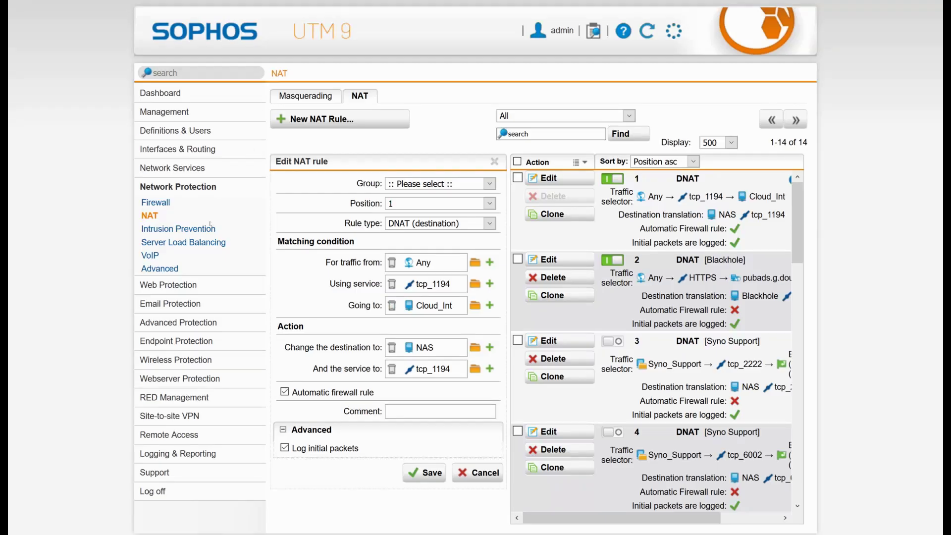
Step: Open the firewall live log, turn off Autoscroll and look back through the earlier entries
left_click(317, 483)
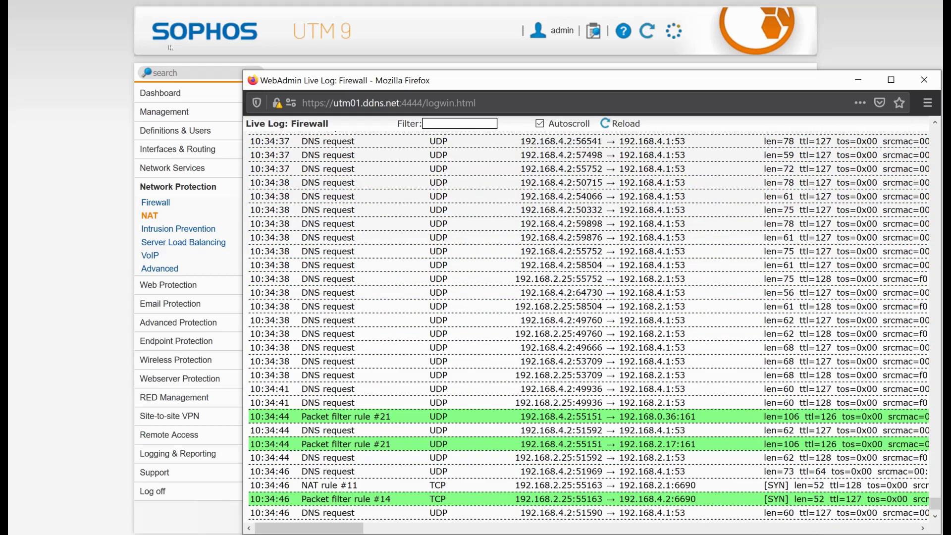
left_click(540, 123)
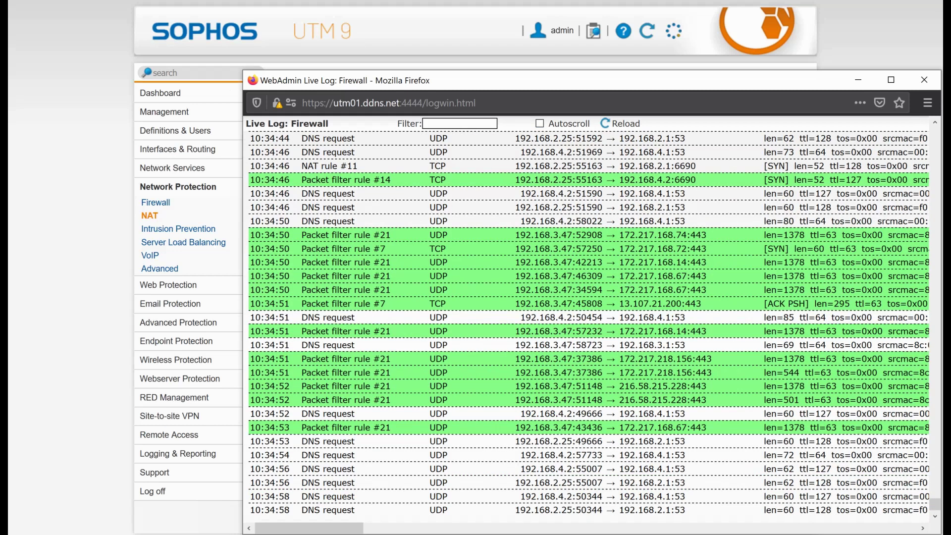
scroll(589, 327, "up", 15)
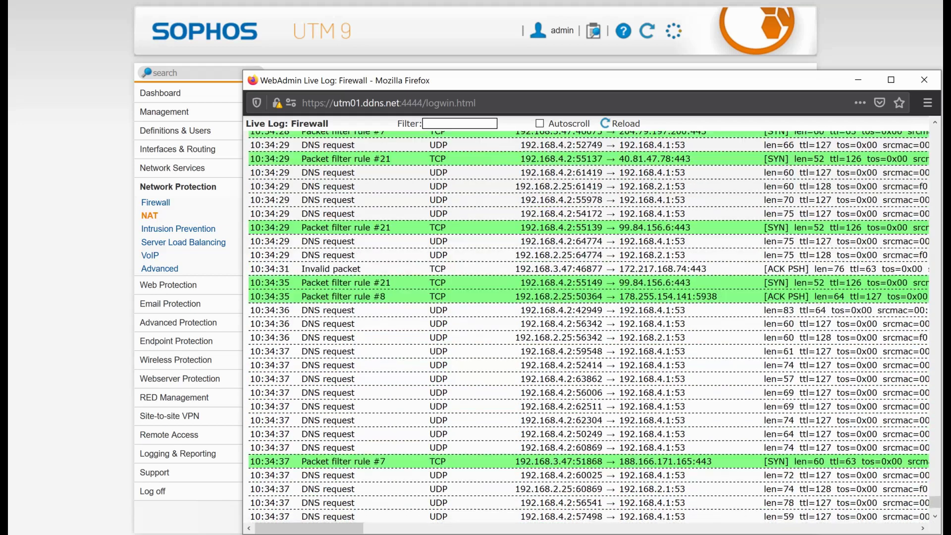
scroll(590, 327, "up", 10)
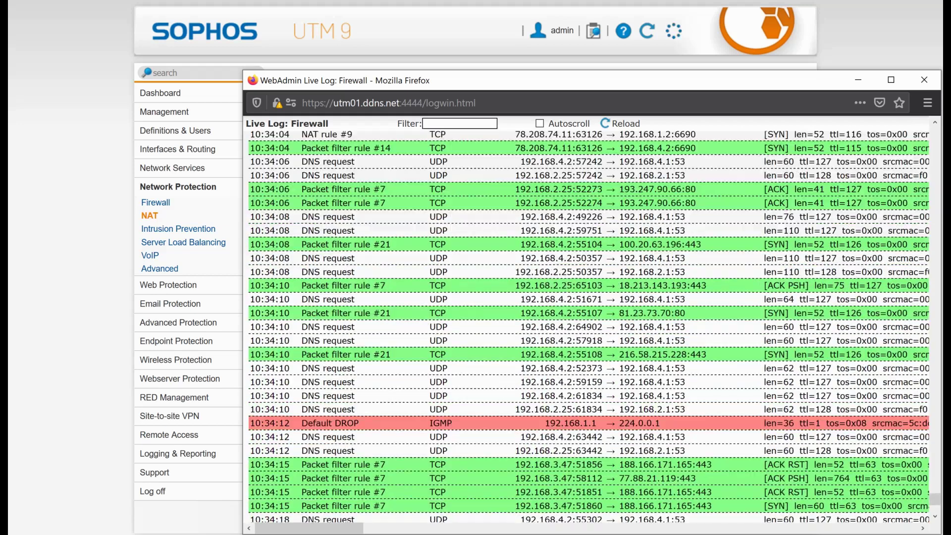
Step: Search the firewall live log for 1194
key("ctrl+f")
type("1194")
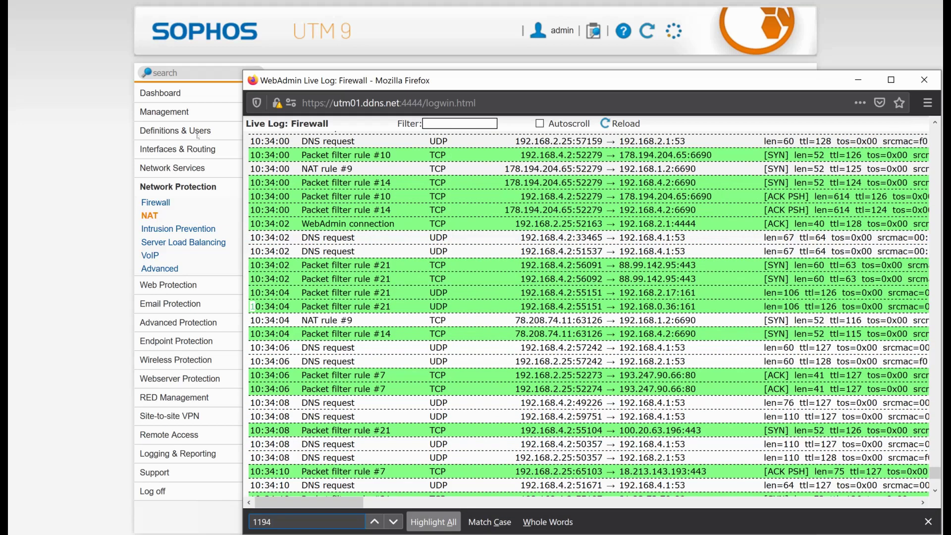
key("Return")
key("Return")
key("Return")
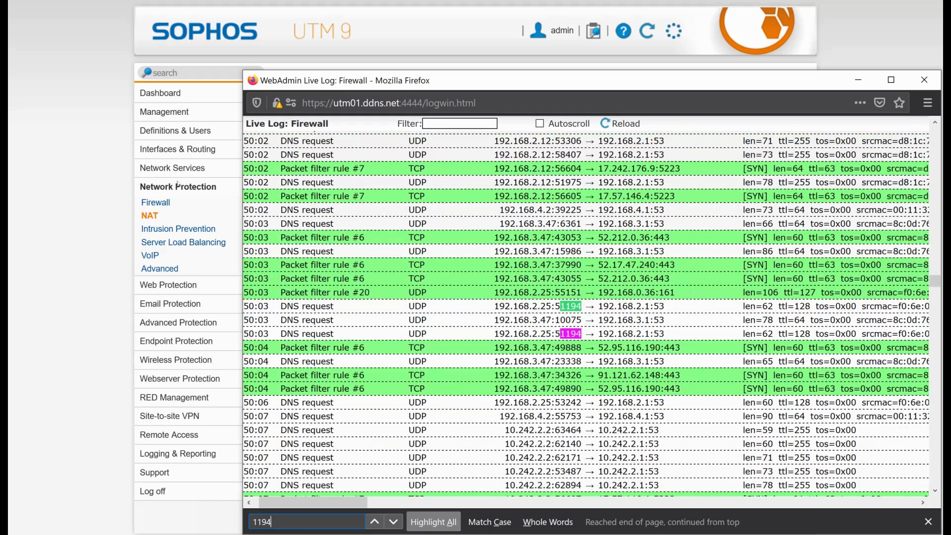
Step: Step forward through the 1194 matches in the firewall log to the last one
key("Tab")
key("Tab")
key("Return")
key("Return")
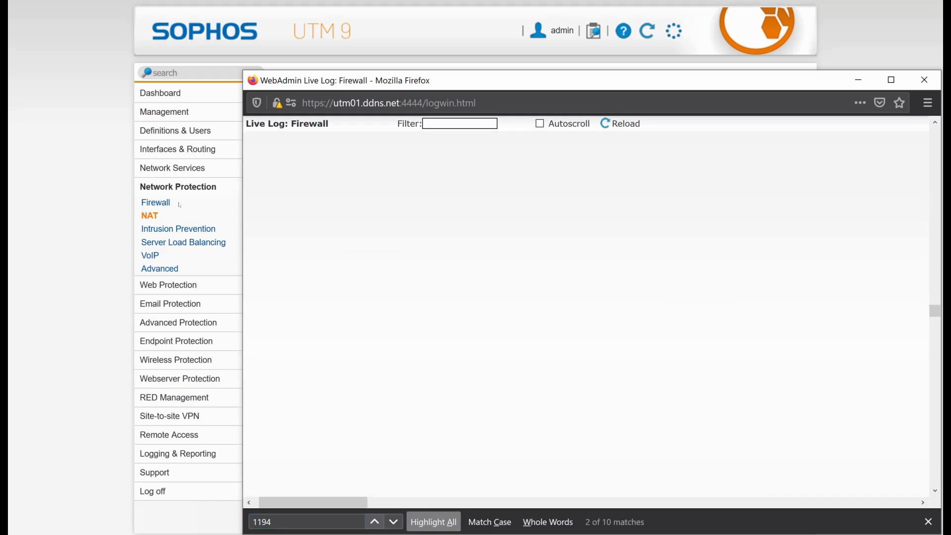
key("Return")
key("Return")
key("Return")
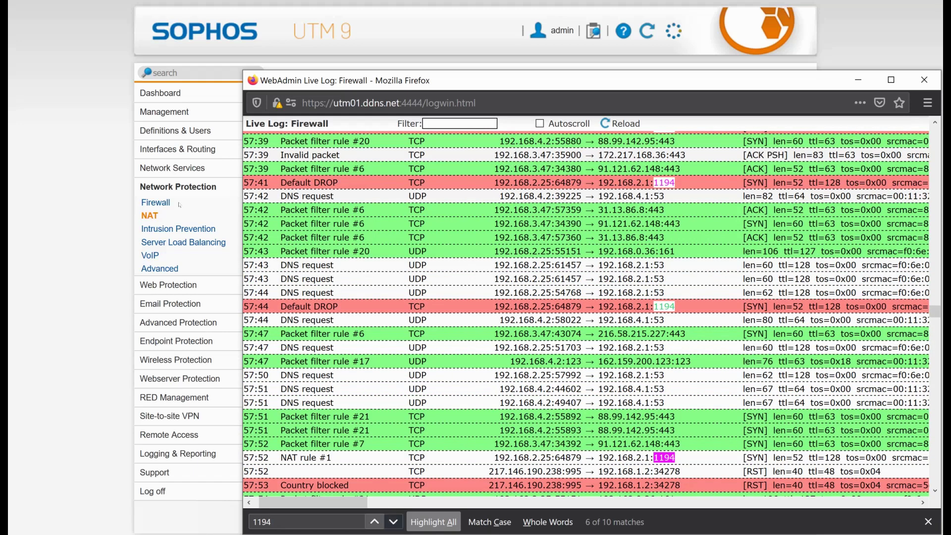
key("Return")
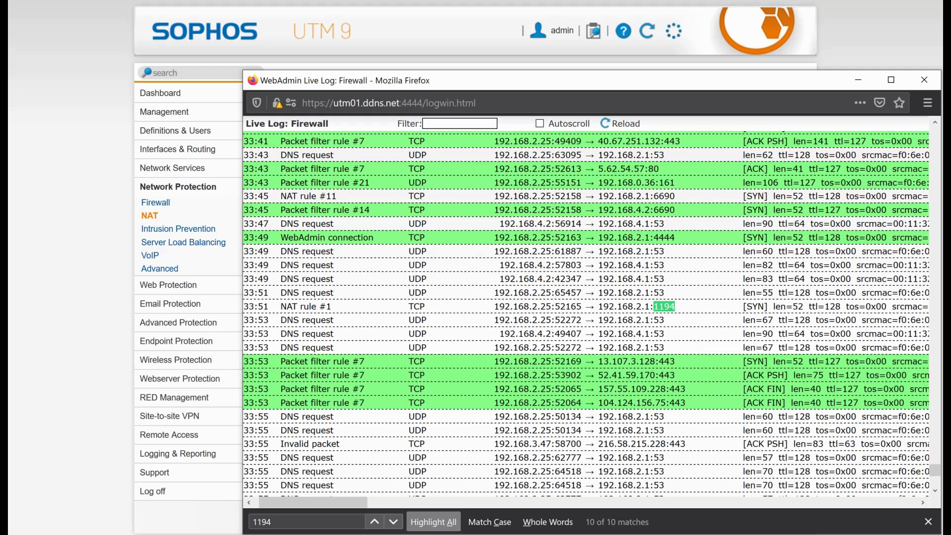
Step: Look over the firewall entries after the last 1194 match and highlight the OpenVPN entry in the application control live log
scroll(586, 314, "up", 3)
scroll(586, 314, "down", 10)
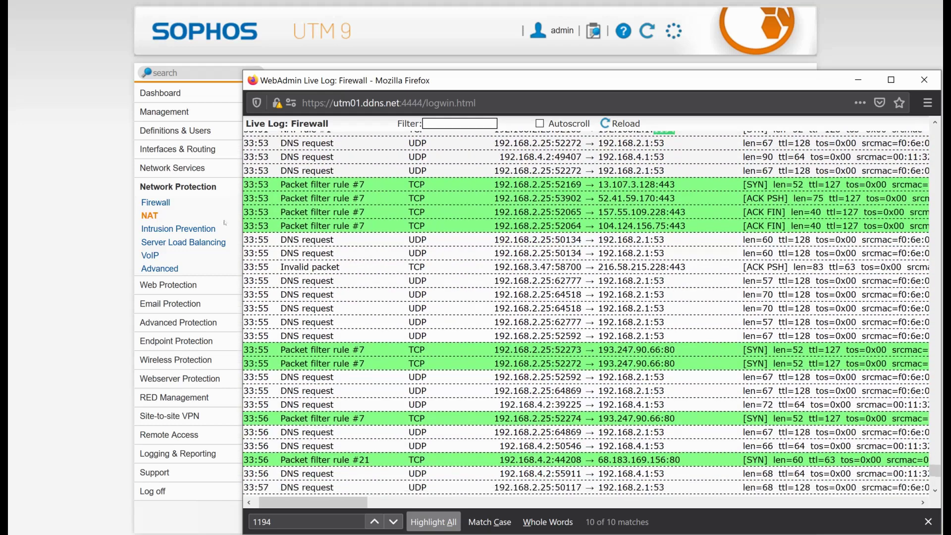
left_click(471, 534)
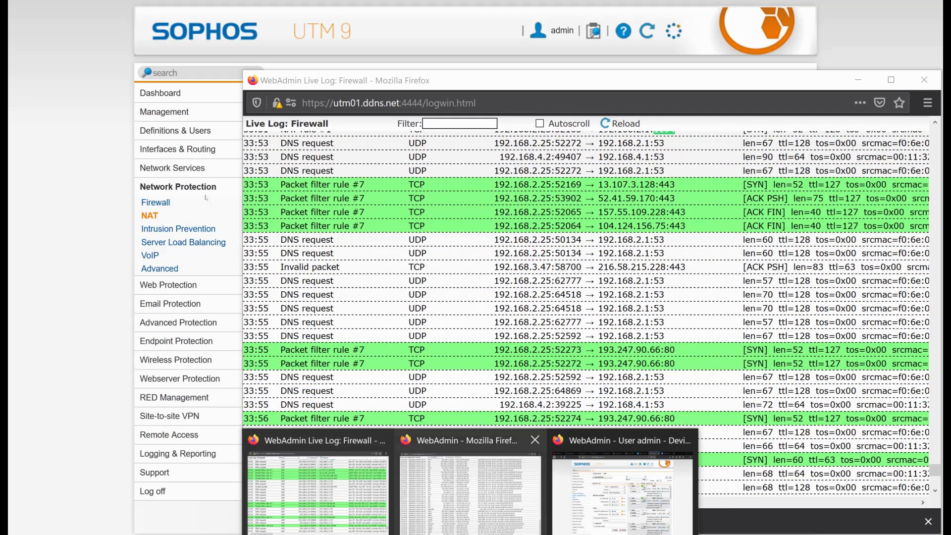
left_click(470, 491)
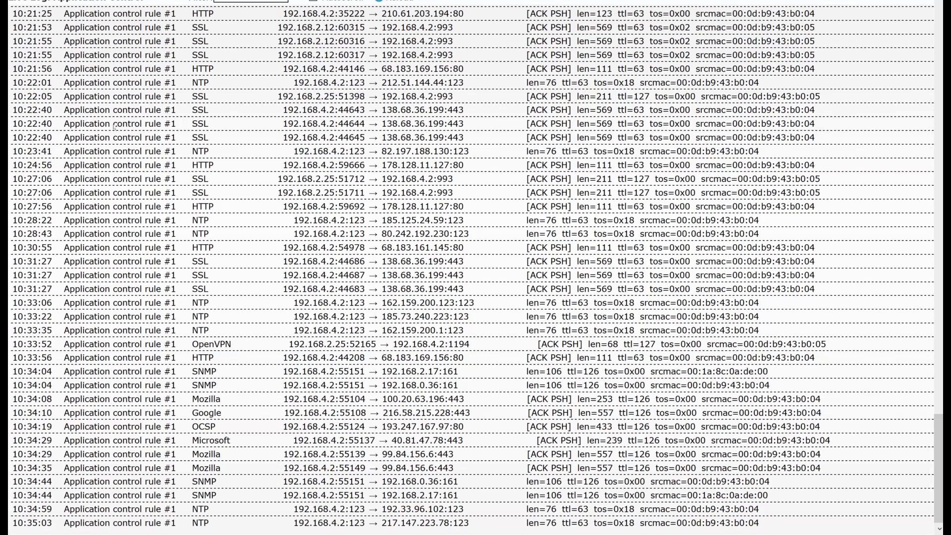
left_click_drag(237, 344, 191, 345)
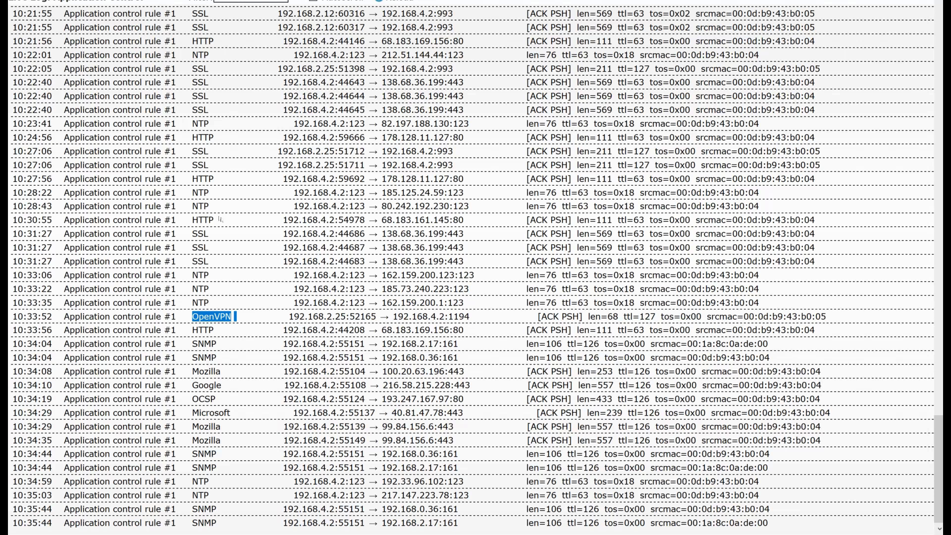
Step: Switch to Wireshark, maximize it and filter the captured packets with tcp.port==1194
key("alt+Tab")
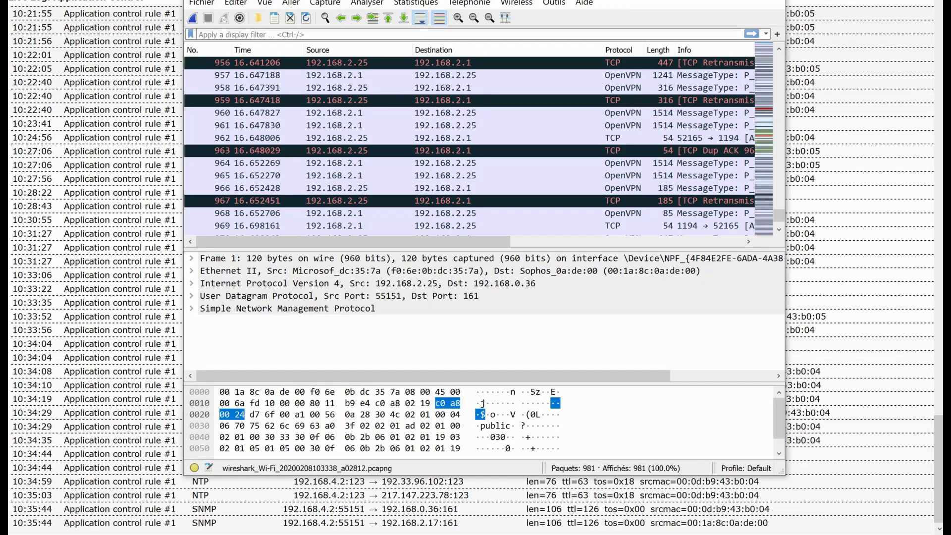
key("super+Up")
left_click(118, 4)
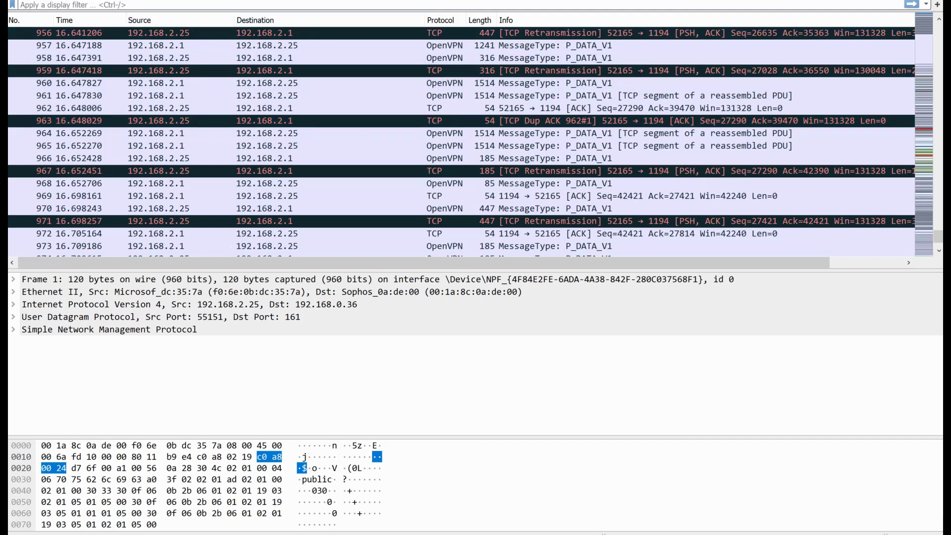
type("tcp.")
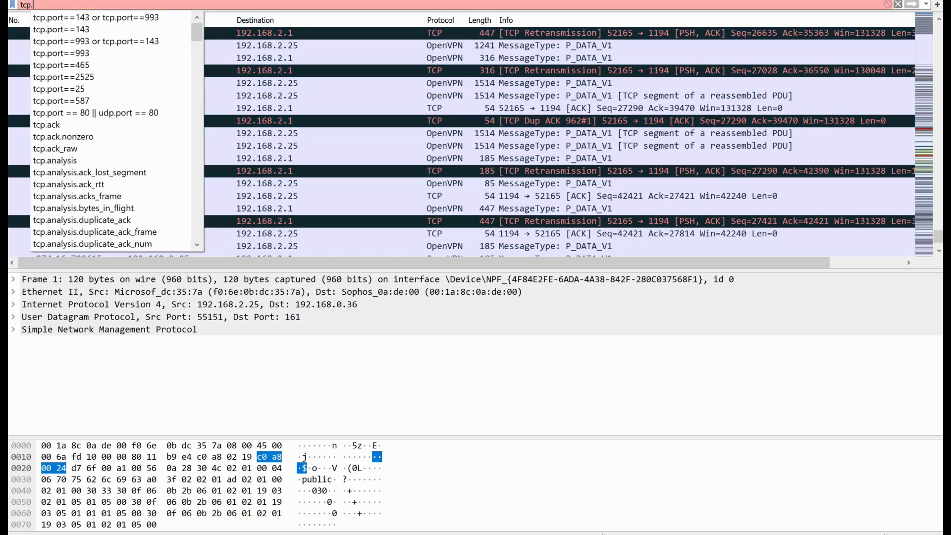
type("port==1194")
key("Return")
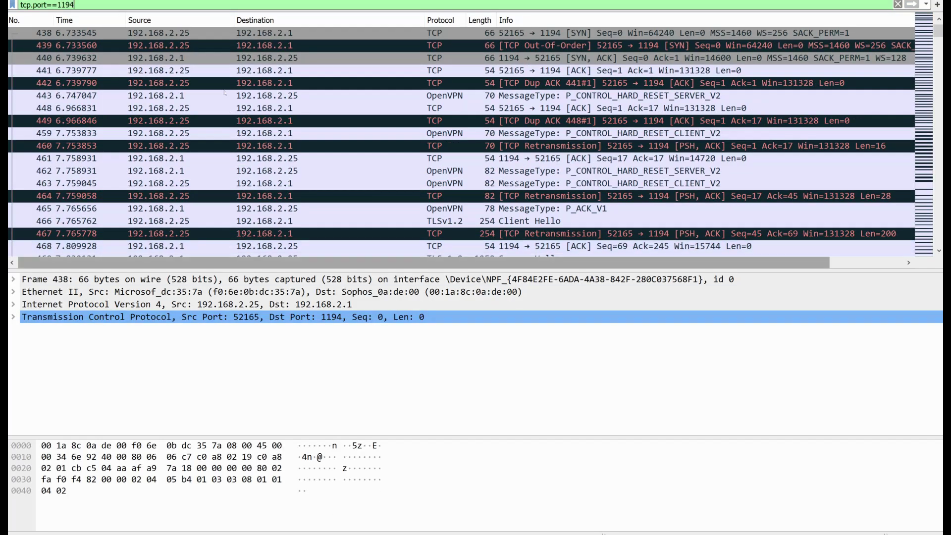
Step: Enlarge the packet list and inspect the Client Hello and Server Hello packets
left_click_drag(223, 270, 221, 376)
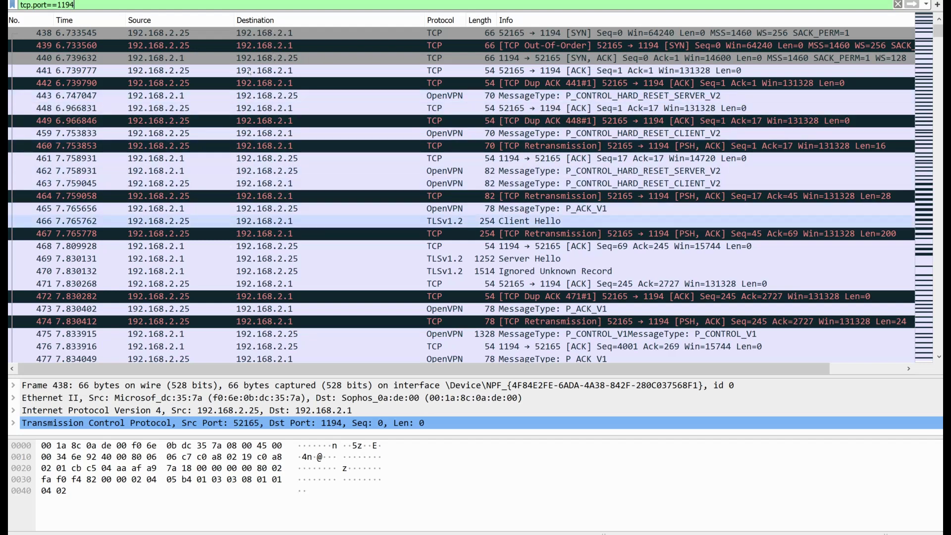
left_click(545, 221)
left_click(545, 258)
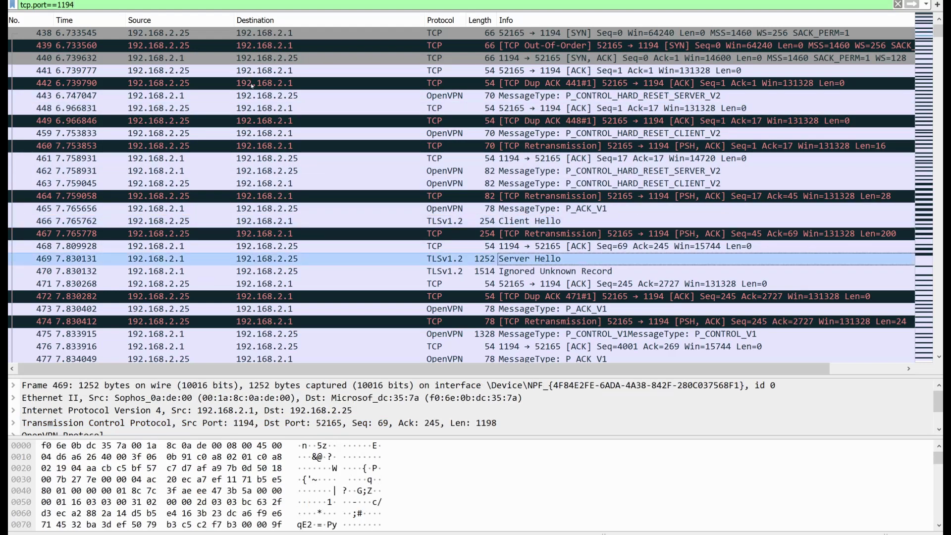
Step: Step through the handshake packets from the Server Hello to the P_CONTROL_V1 message and back
scroll(252, 86, "down", 2)
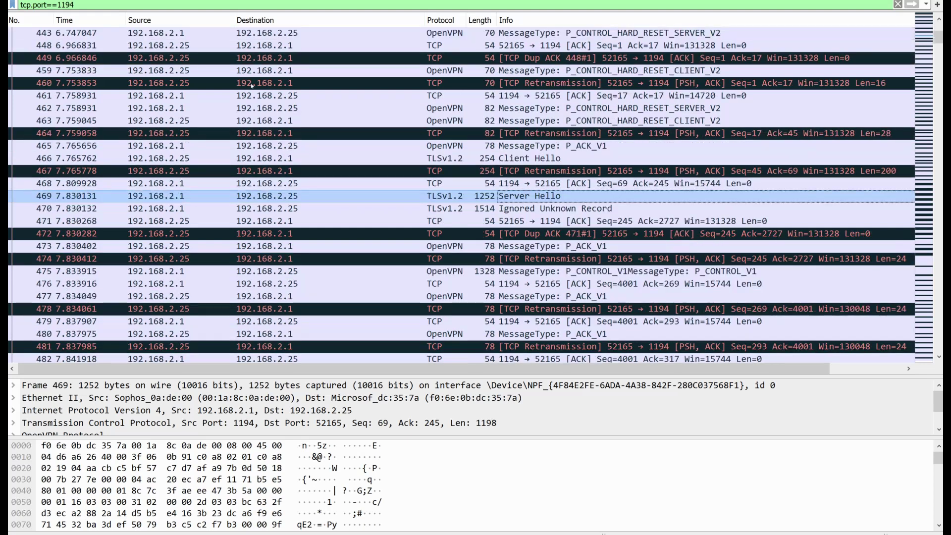
scroll(251, 85, "down", 2)
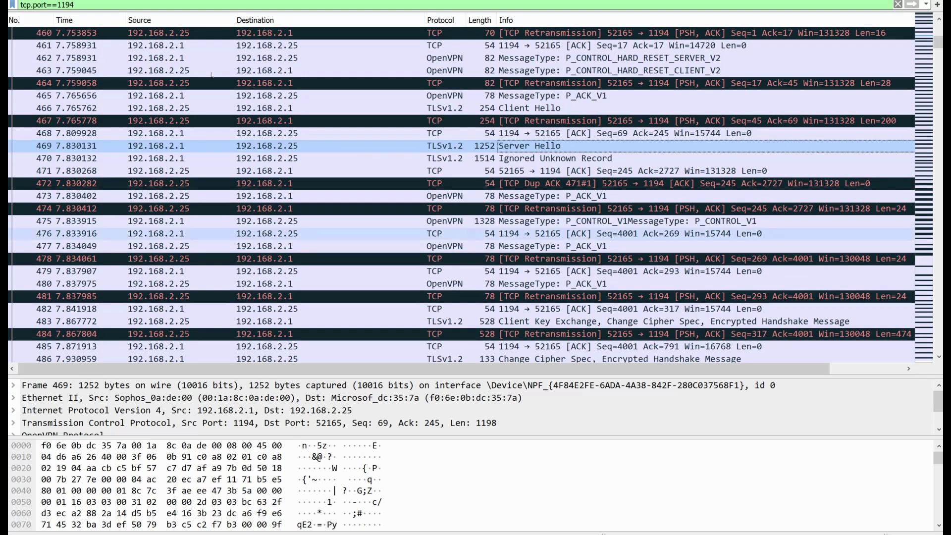
key("Down")
key("Down")
key("Down")
key("Down")
key("Down")
key("Down")
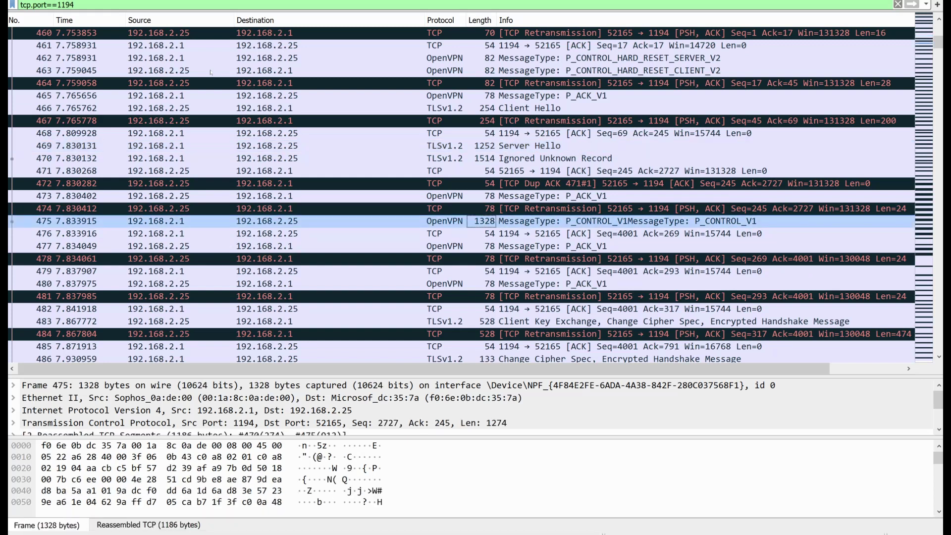
key("Up")
key("Up")
key("Up")
key("Up")
key("Up")
key("Up")
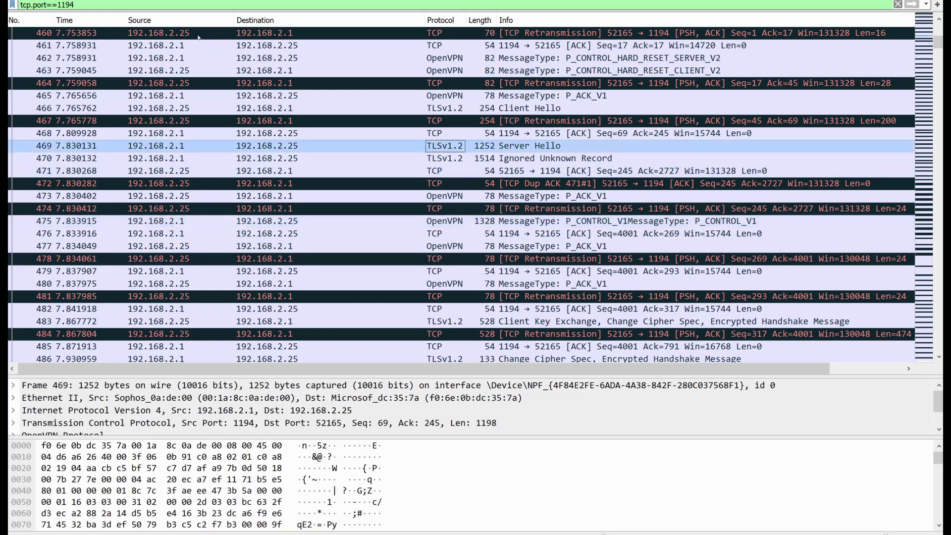
Step: Look through the filtered packets after the handshake, examining the OpenVPN P_DATA_V1 messages and their retransmissions
scroll(198, 37, "down", 15)
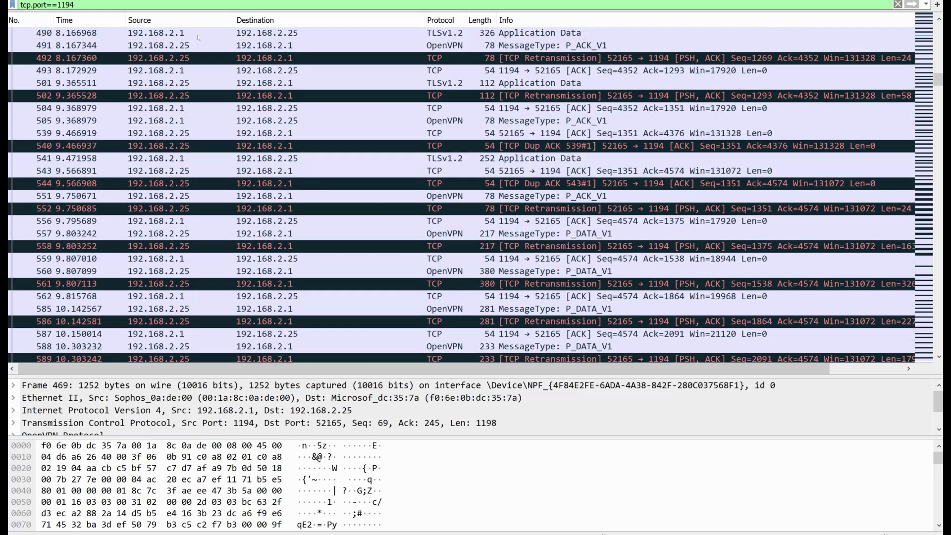
scroll(198, 38, "down", 6)
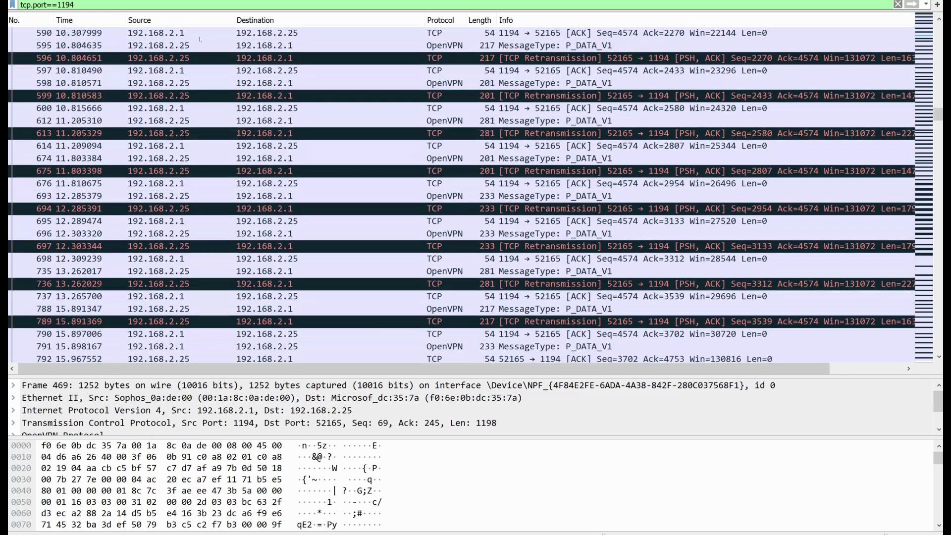
scroll(216, 80, "down", 10)
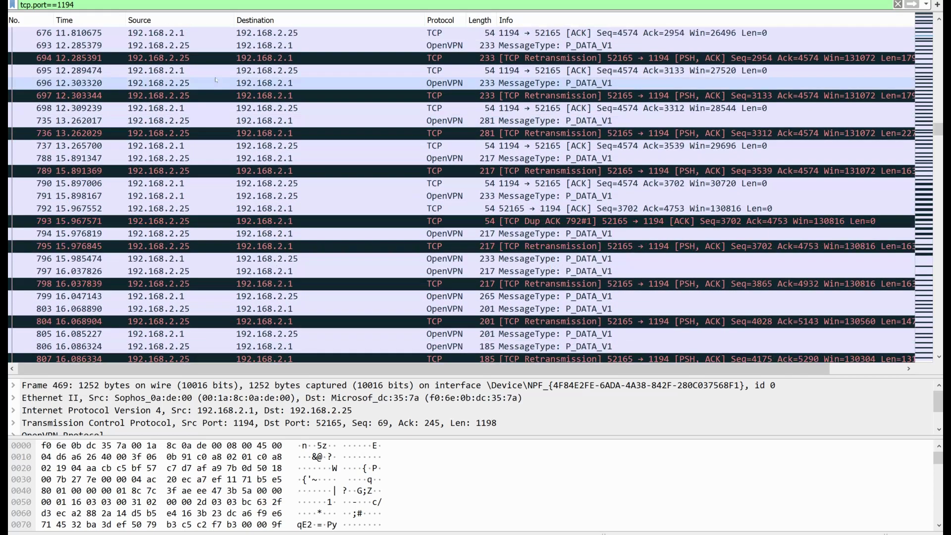
scroll(216, 80, "down", 16)
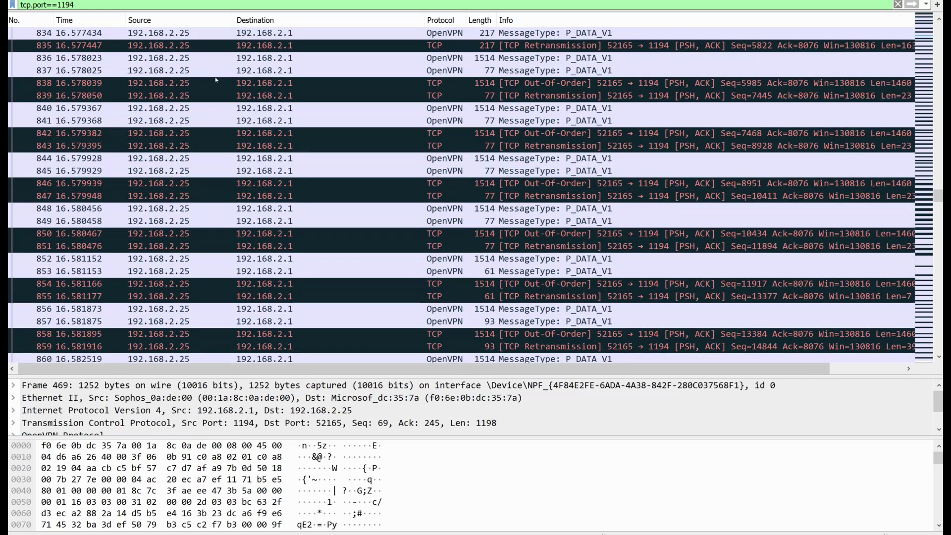
scroll(217, 80, "down", 3)
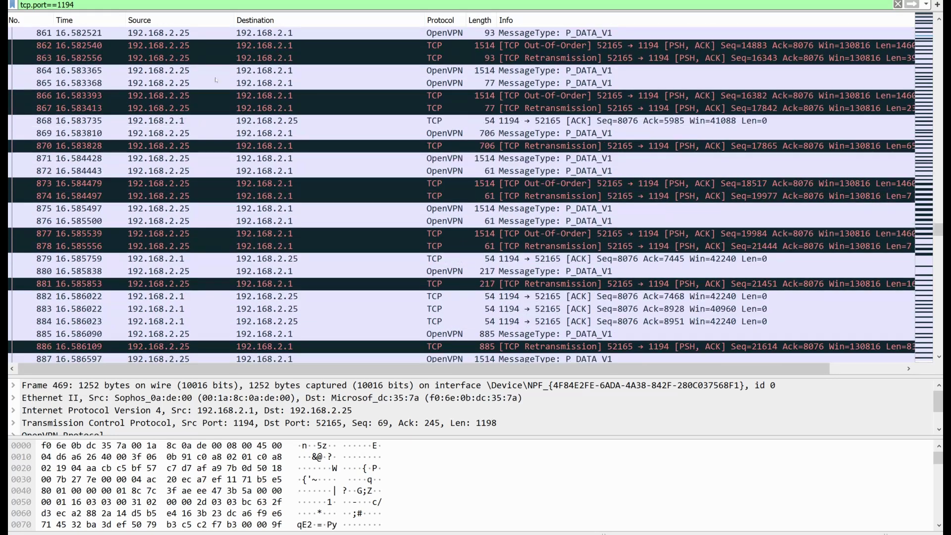
scroll(216, 80, "down", 4)
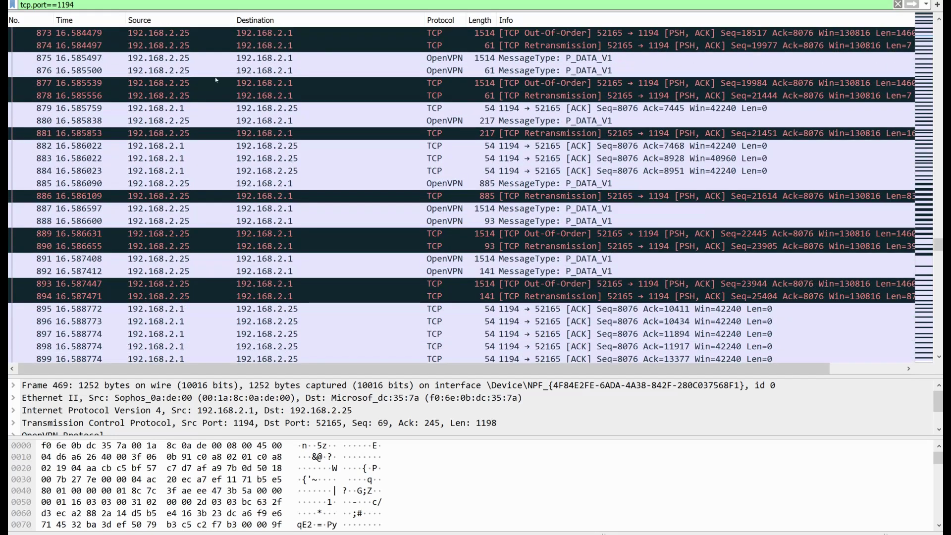
scroll(216, 79, "down", 3)
scroll(216, 80, "up", 17)
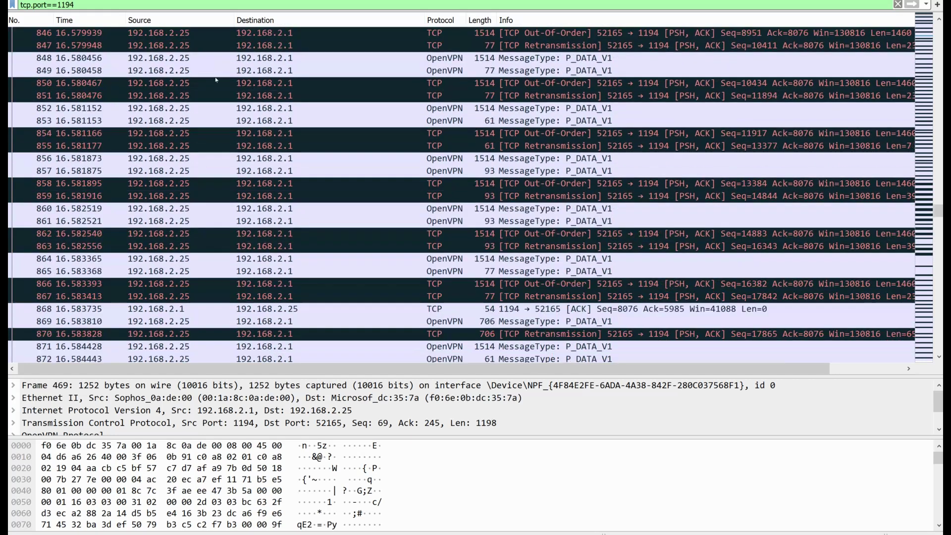
Step: Select OpenVPN packet 852, enlarge its details area and expand the first two OpenVPN Protocol sections to examine their data
left_click(444, 297)
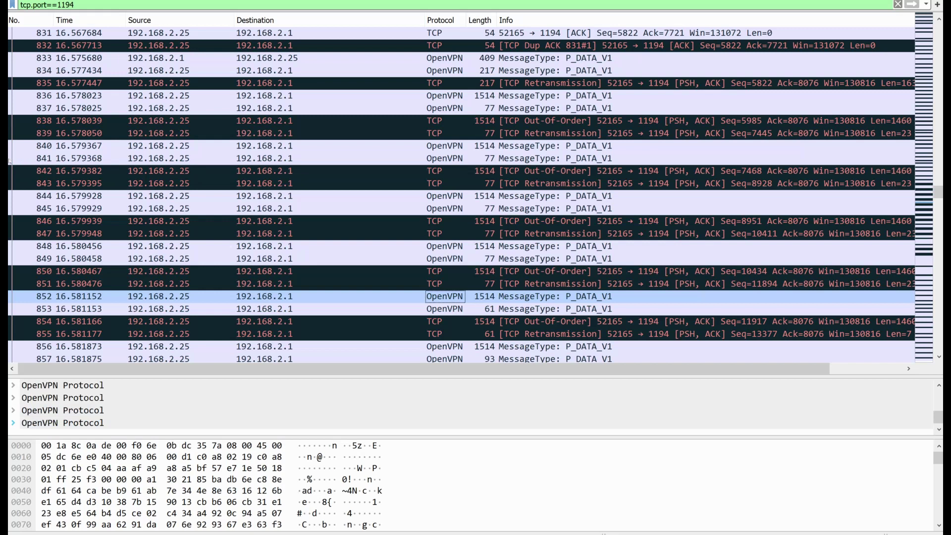
double_click(63, 385)
left_click(27, 423)
scroll(65, 397, "up", 1)
left_click_drag(154, 377, 153, 264)
scroll(153, 386, "up", 1)
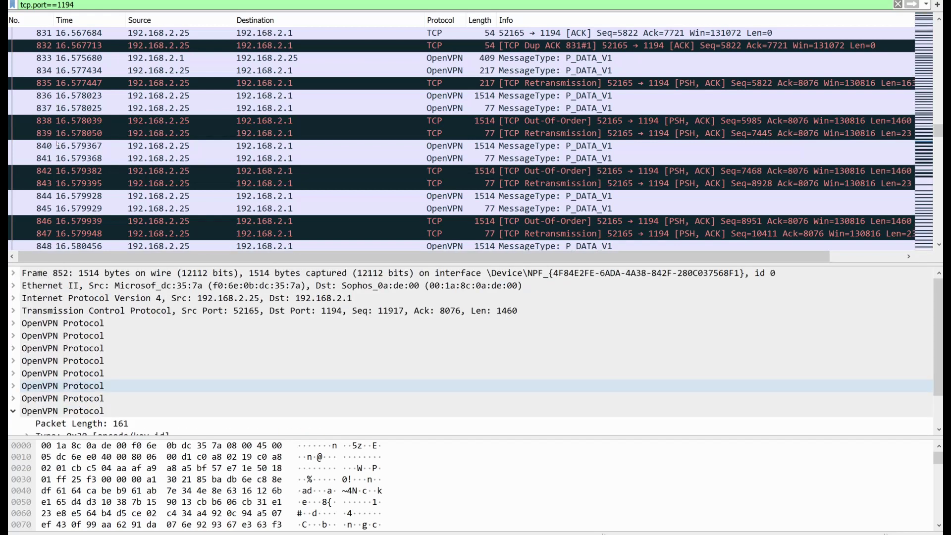
left_click(13, 323)
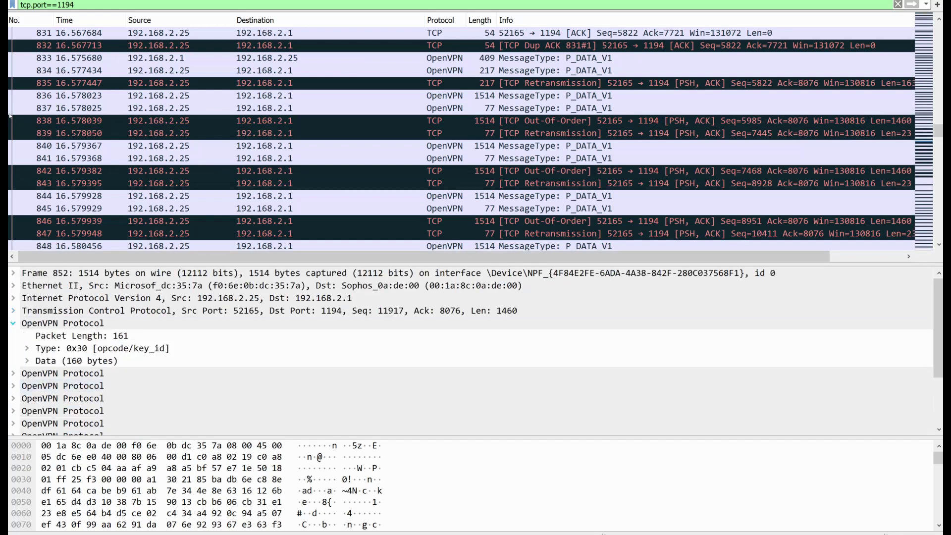
left_click(13, 374)
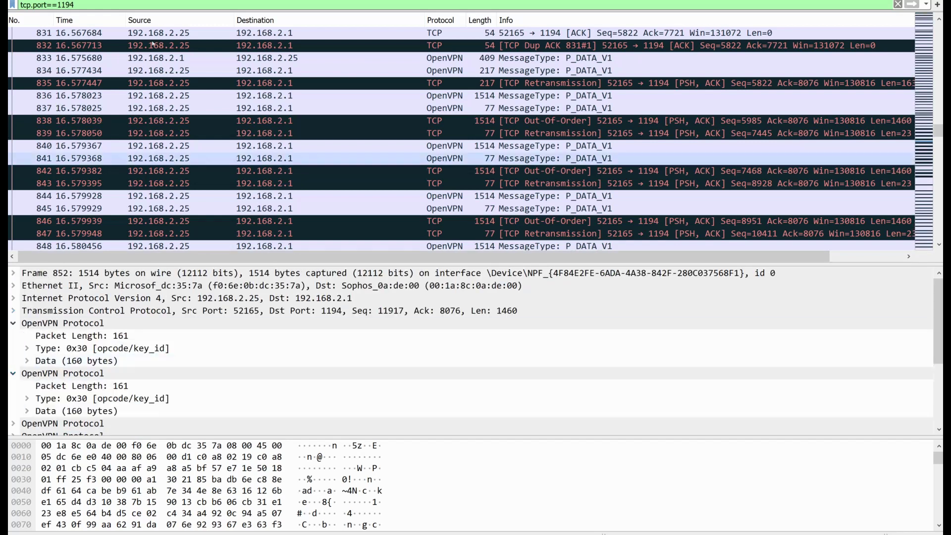
Step: Return to the handshake packets and inspect the details of Application Data packet 487 and P_ACK_V1 packet 505
scroll(151, 158, "up", 5)
scroll(151, 45, "up", 15)
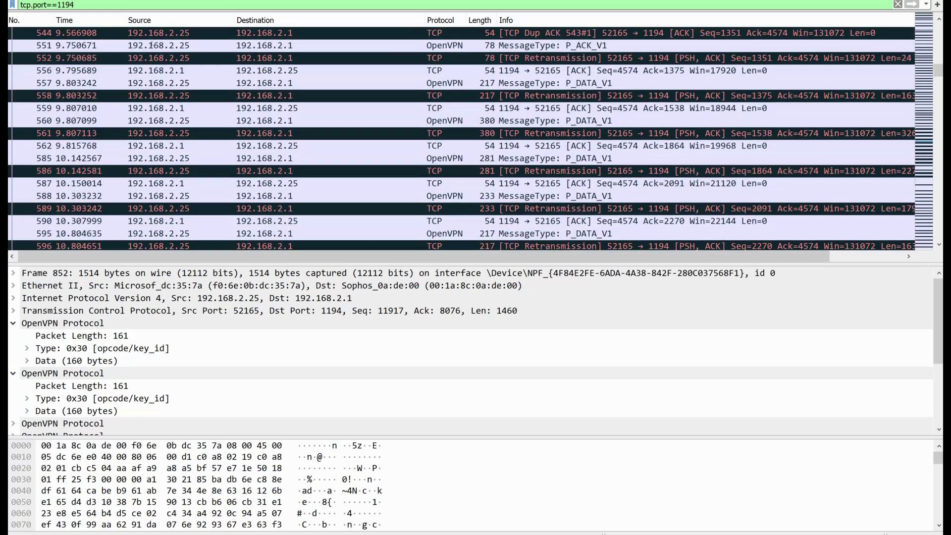
scroll(150, 45, "up", 2)
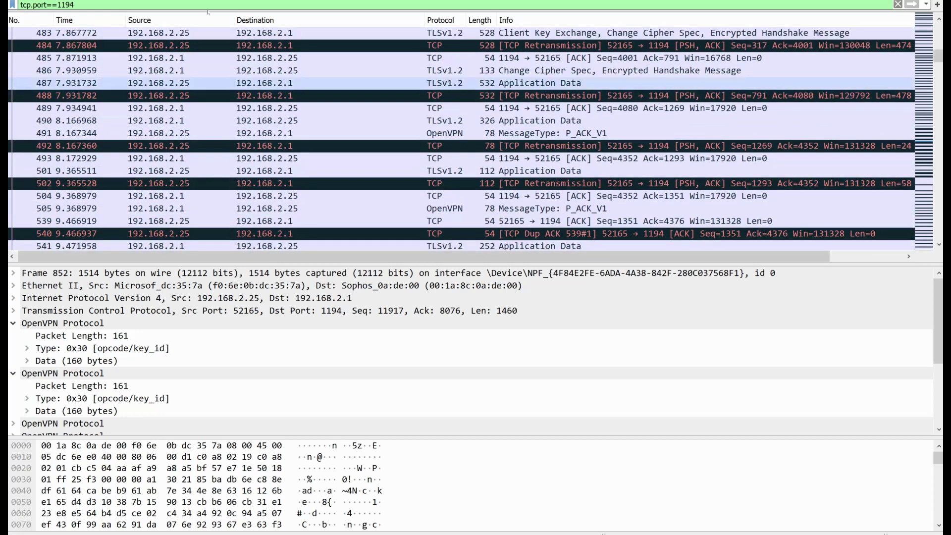
left_click(445, 83)
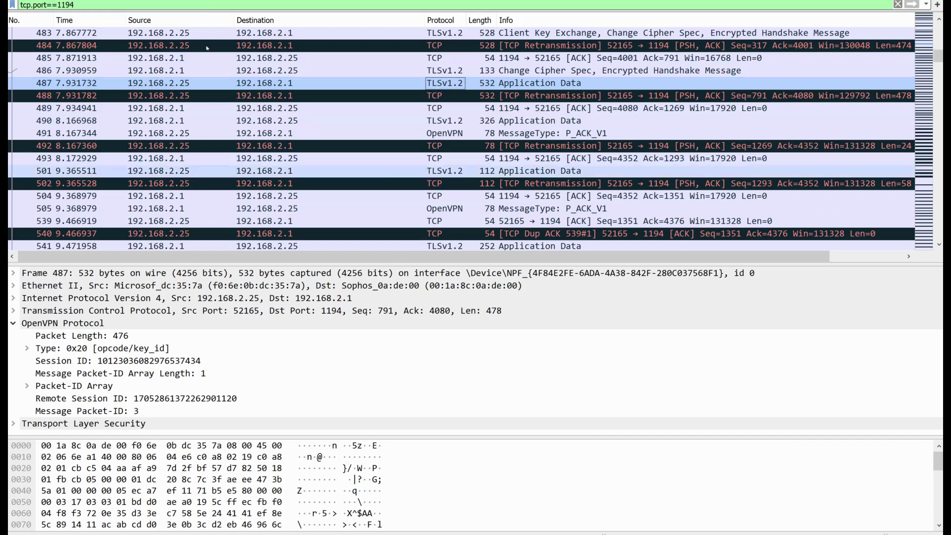
left_click(445, 208)
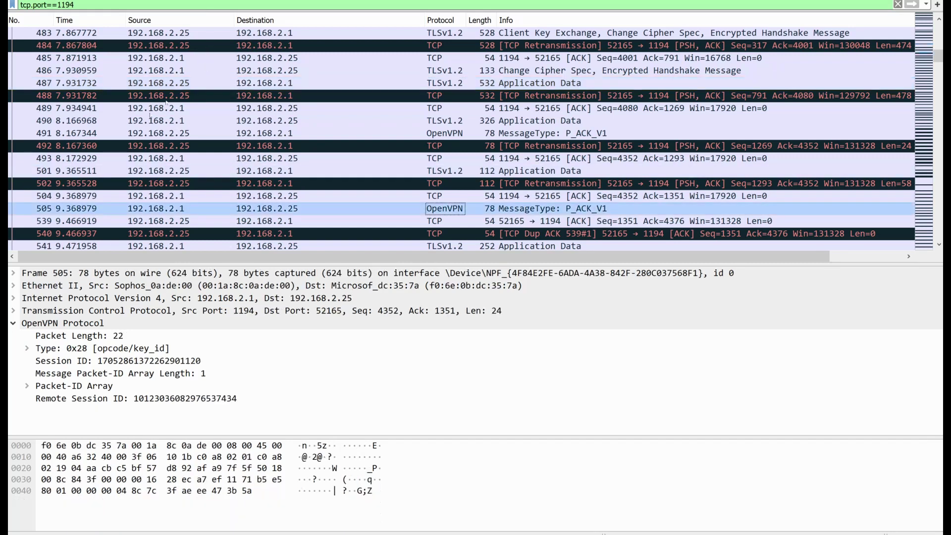